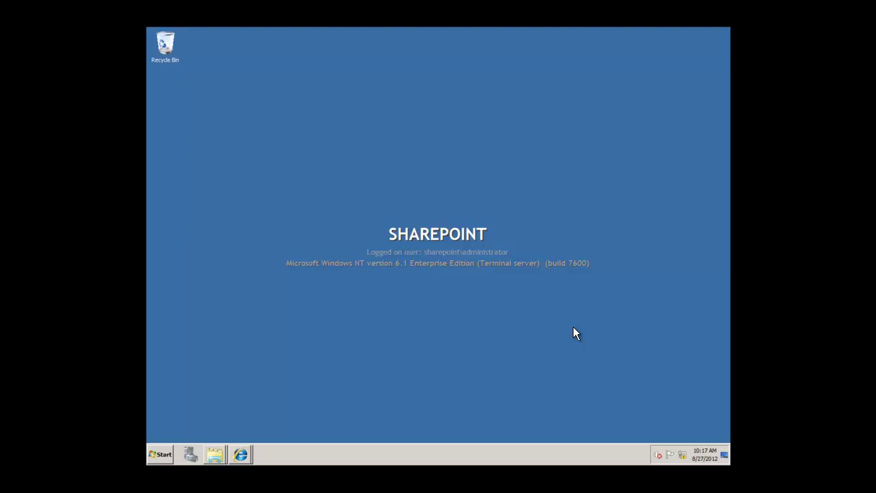
# Open SharePoint 2010 Central Administration from the Microsoft SharePoint 2010 Products program group
pyautogui.press('super')
pyautogui.press('Up')
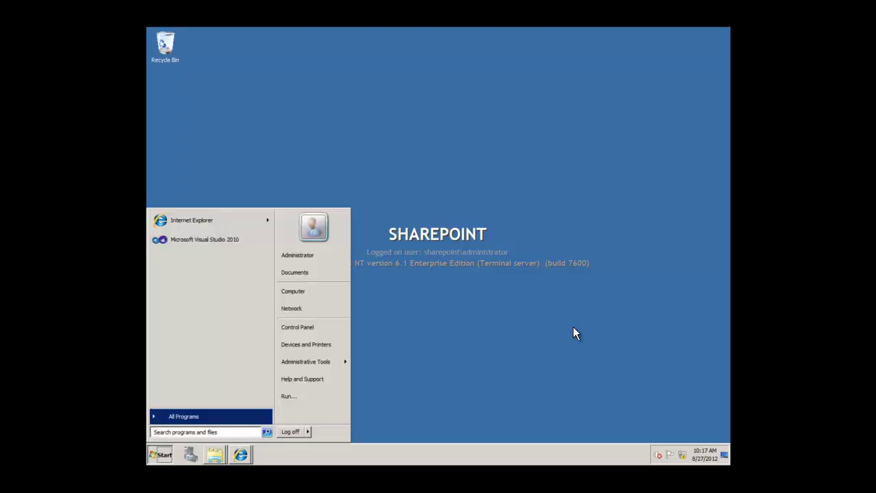
pyautogui.press('Return')
pyautogui.press('Down')
pyautogui.press('Down')
pyautogui.press('Down')
pyautogui.press('Down')
pyautogui.press('Down')
pyautogui.press('Down')
pyautogui.press('Down')
pyautogui.press('Down')
pyautogui.press('Return')
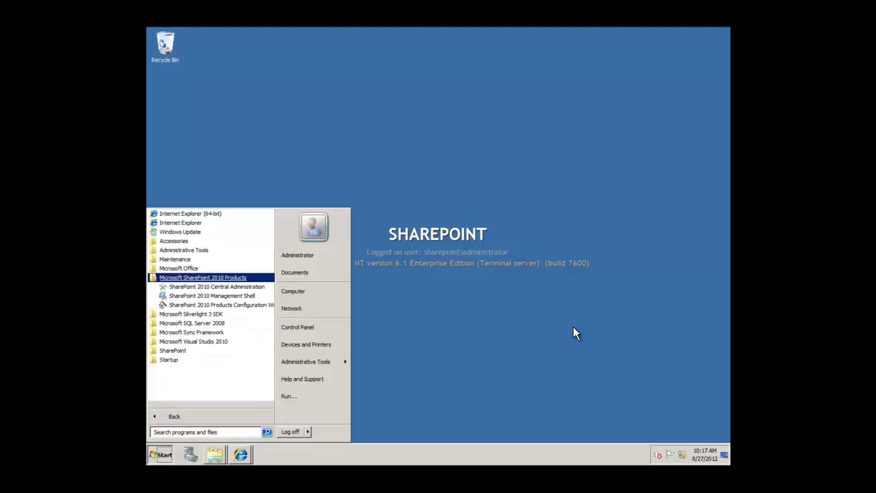
pyautogui.press('Down')
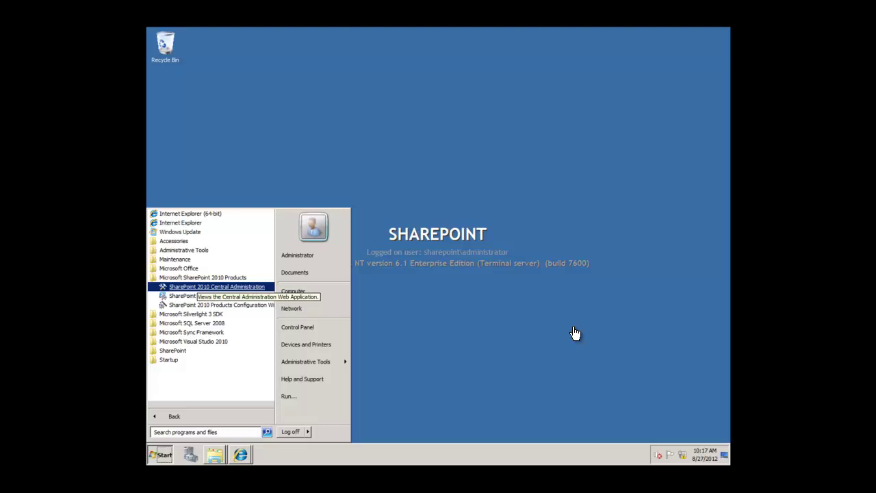
pyautogui.press('Return')
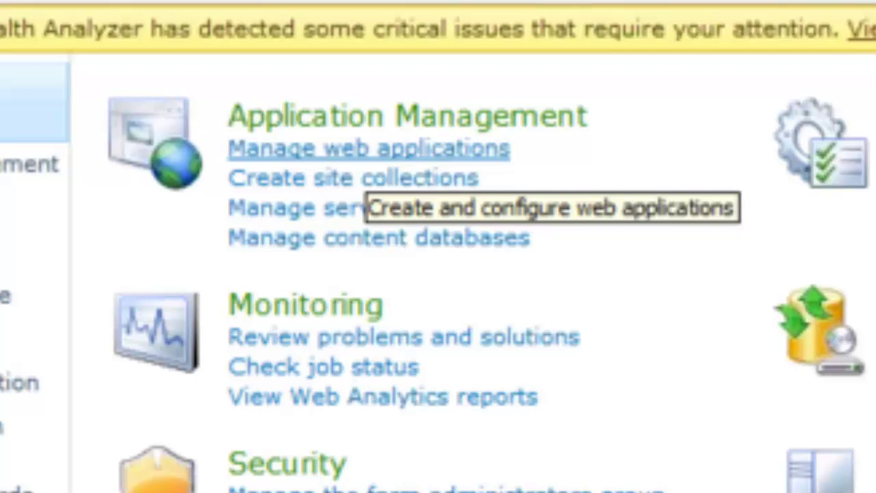
# Start creating a new web application and name its new IIS web site "Company Blogs - 8085"
pyautogui.click(339, 154)
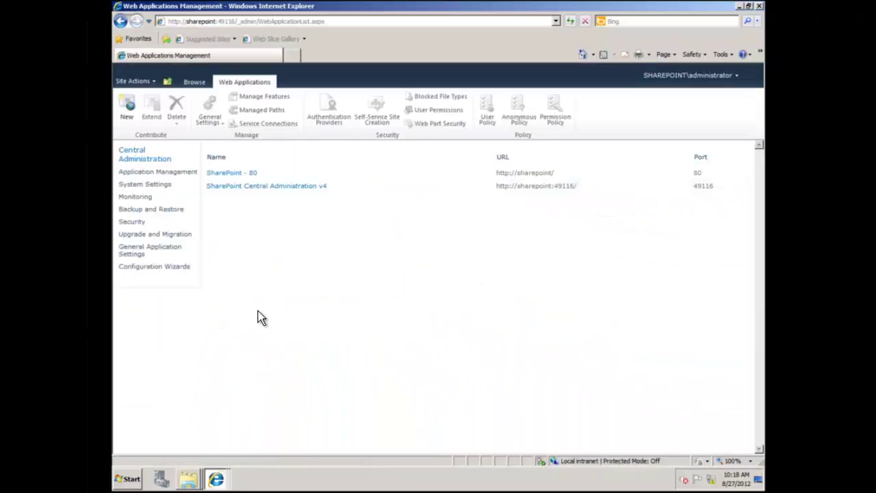
pyautogui.click(133, 109)
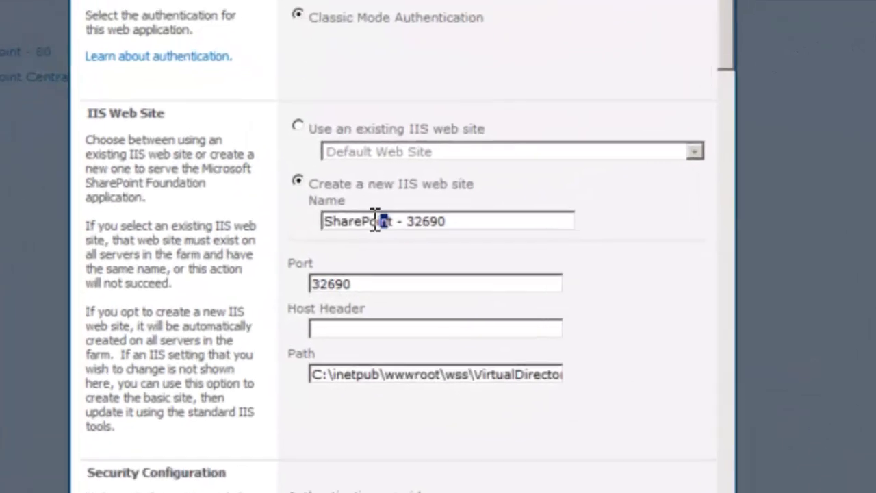
pyautogui.moveTo(430, 263); pyautogui.dragTo(374, 262)
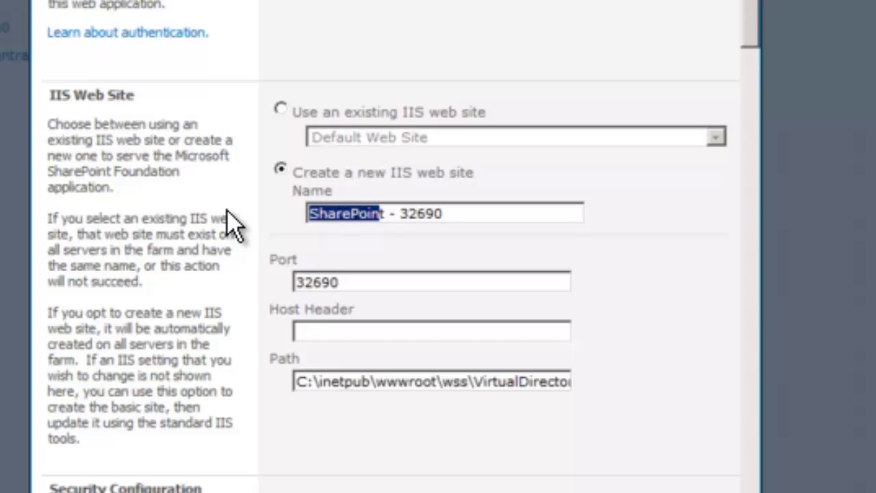
pyautogui.press('BackSpace')
pyautogui.write('Company Blogs')
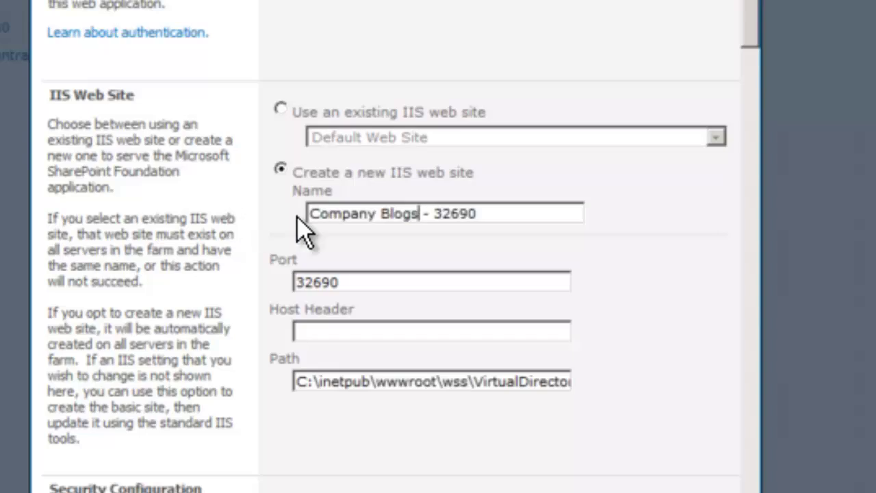
pyautogui.doubleClick(445, 213)
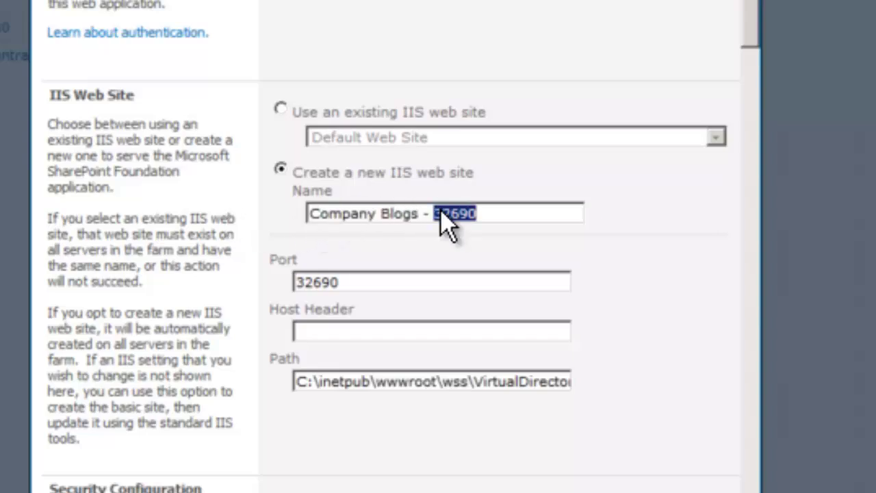
pyautogui.write('8085')
# Set the IIS web site's port to 8085 and its host header to Portal.ProDataMan.com
pyautogui.click(419, 280)
pyautogui.moveTo(352, 281); pyautogui.dragTo(192, 278)
pyautogui.write('85')
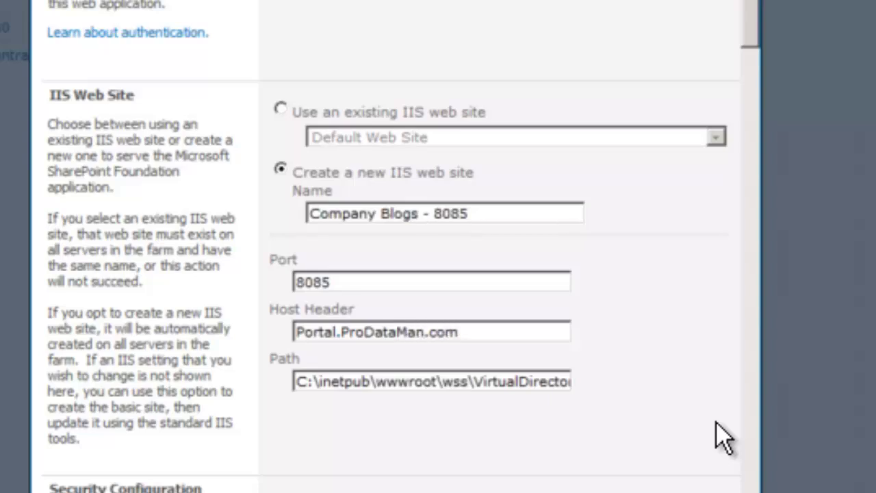
# Set the IIS web site's port to 80 and inspect the folder name at the end of its path
pyautogui.click(357, 281)
pyautogui.press('BackSpace')
pyautogui.press('BackSpace')
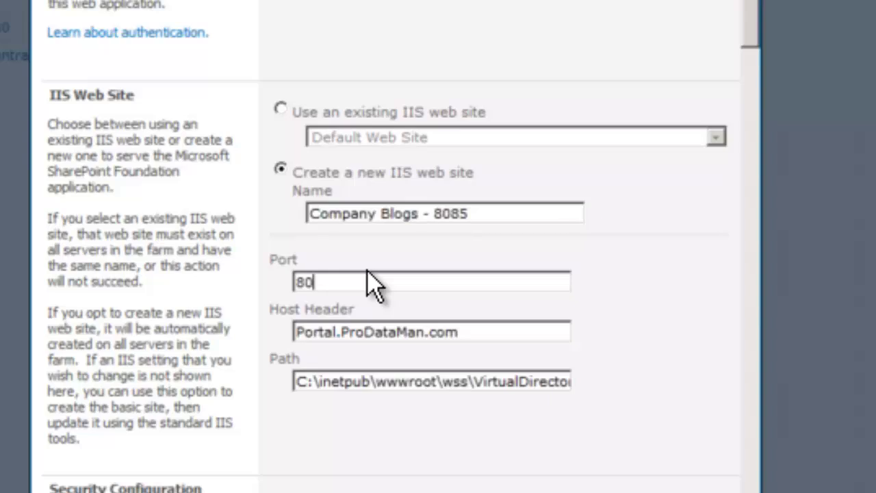
pyautogui.click(500, 381)
pyautogui.press('End')
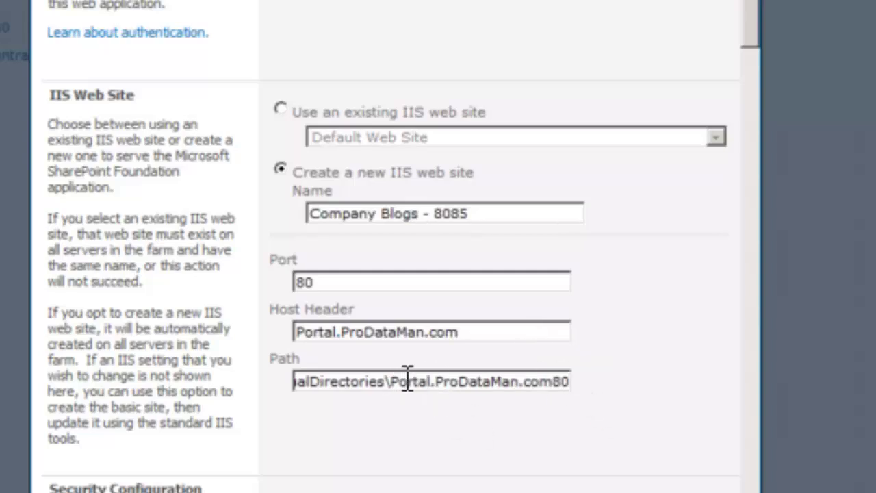
pyautogui.moveTo(553, 381); pyautogui.dragTo(582, 386)
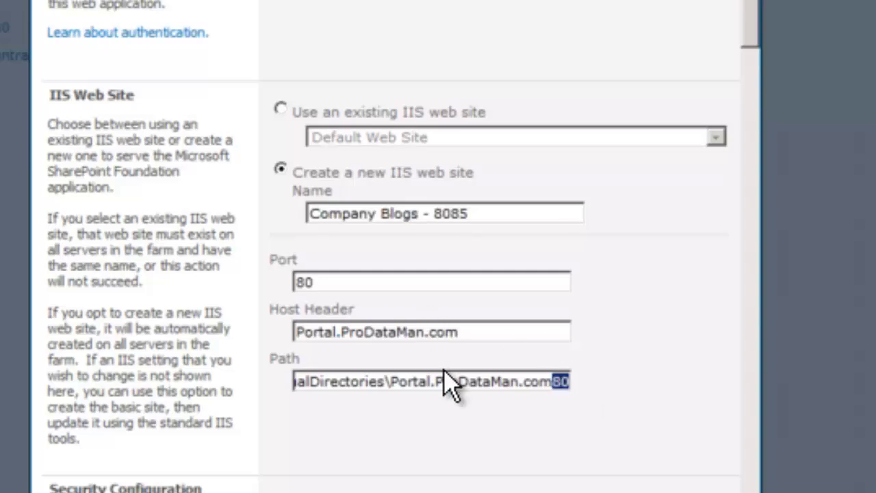
# Clear the IIS web site's host header and check the folder name at the end of its path
pyautogui.moveTo(481, 331); pyautogui.dragTo(132, 335)
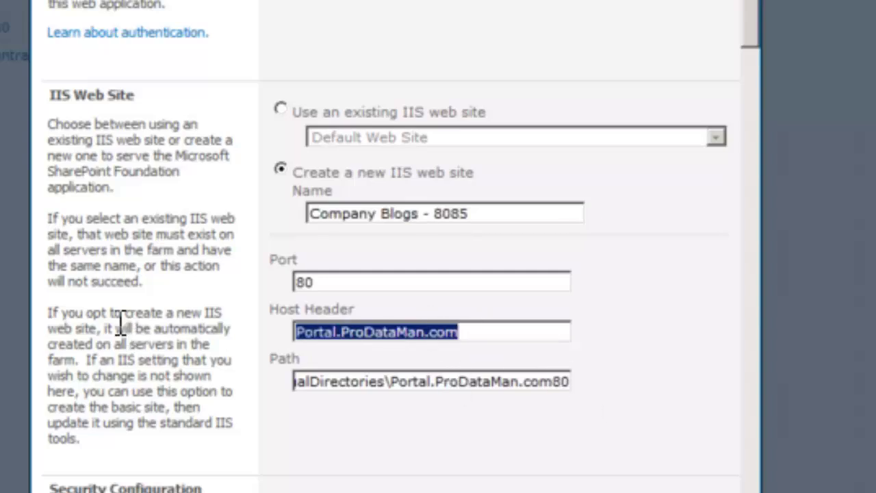
pyautogui.press('Delete')
pyautogui.press('Tab')
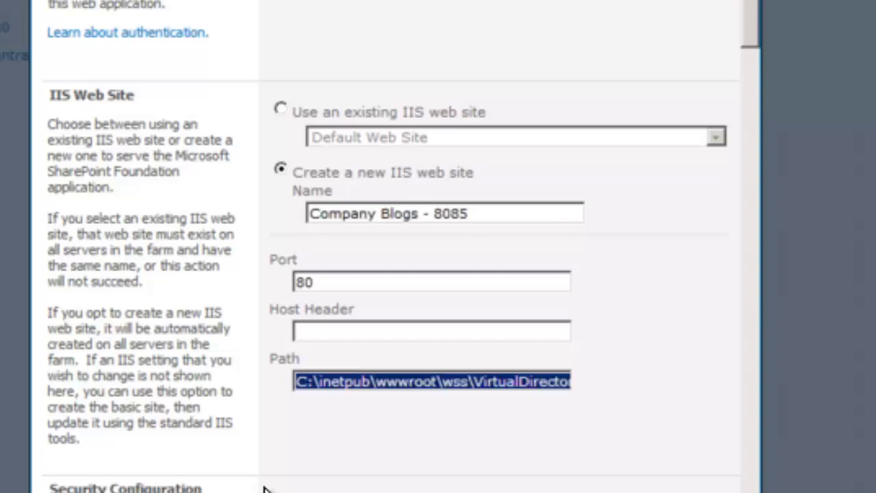
pyautogui.press('End')
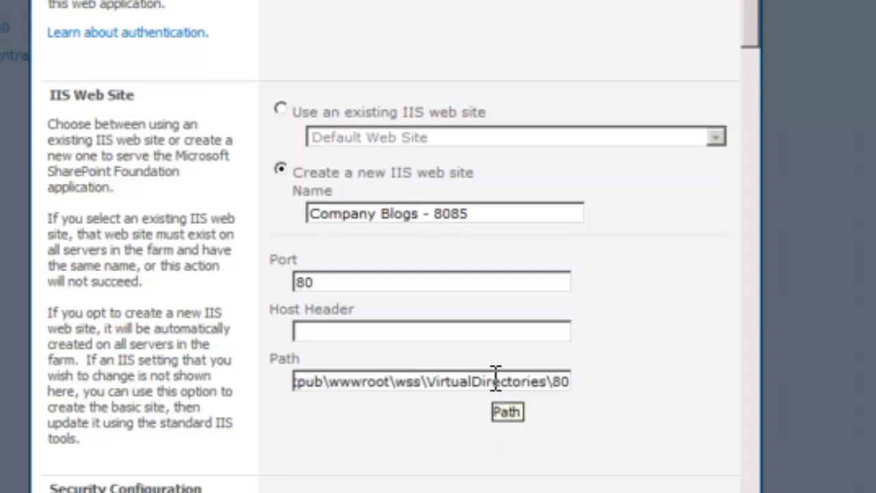
pyautogui.moveTo(549, 381); pyautogui.dragTo(581, 396)
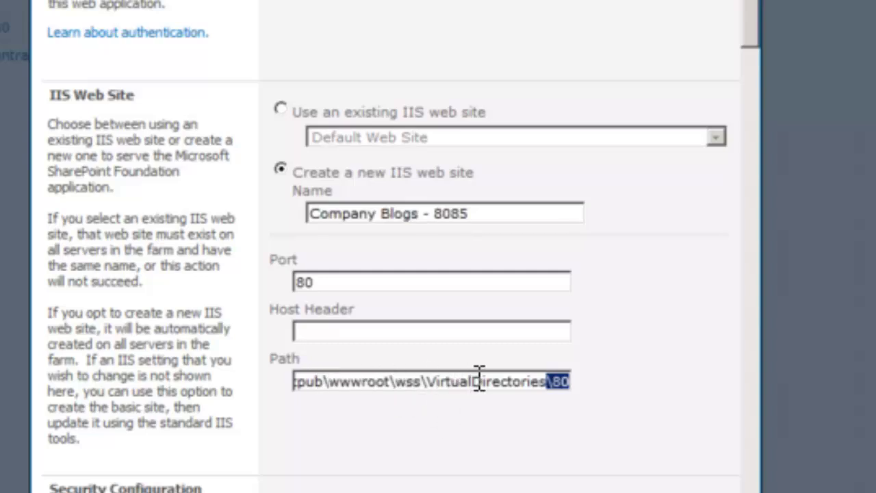
pyautogui.click(552, 382)
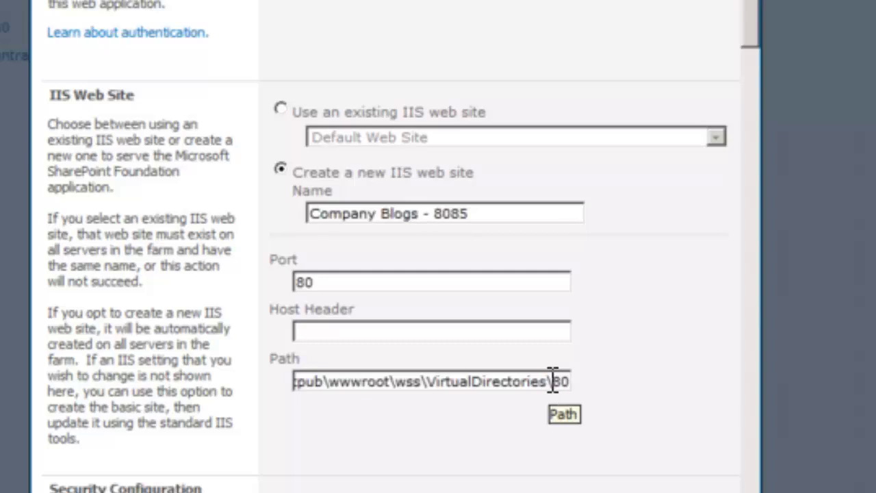
pyautogui.hotkey('shift', 'End')
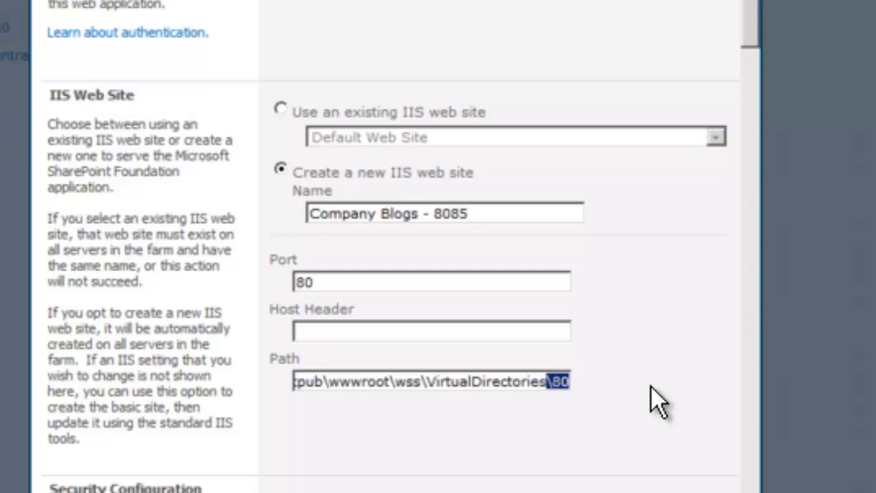
# Set the IIS web site's port back to 8085 and check the end of its path
pyautogui.click(352, 283)
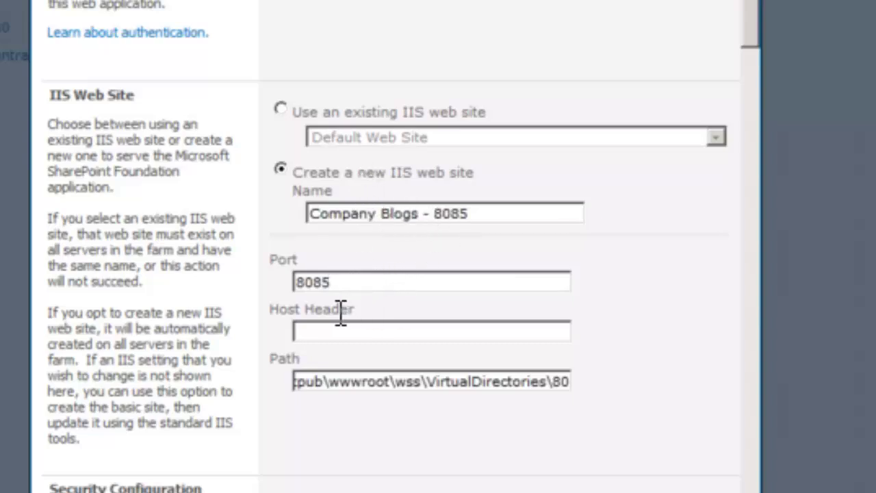
pyautogui.moveTo(363, 279); pyautogui.dragTo(254, 285)
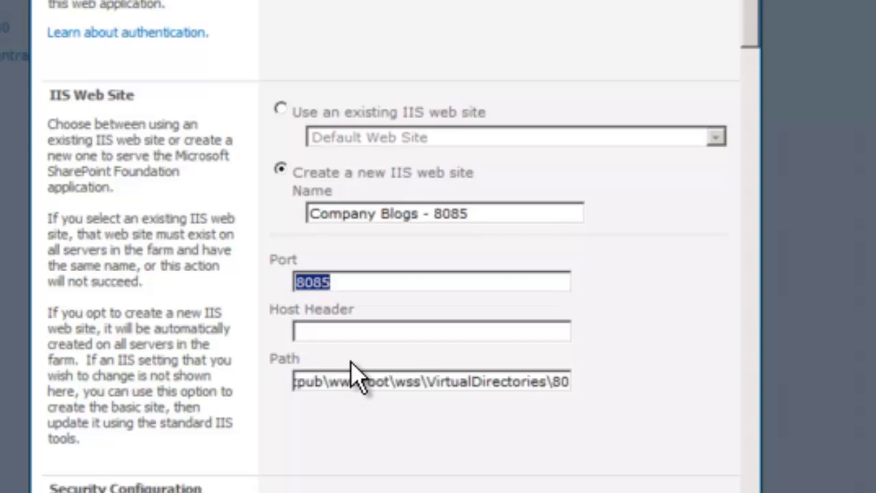
pyautogui.click(359, 331)
pyautogui.click(378, 383)
pyautogui.press('End')
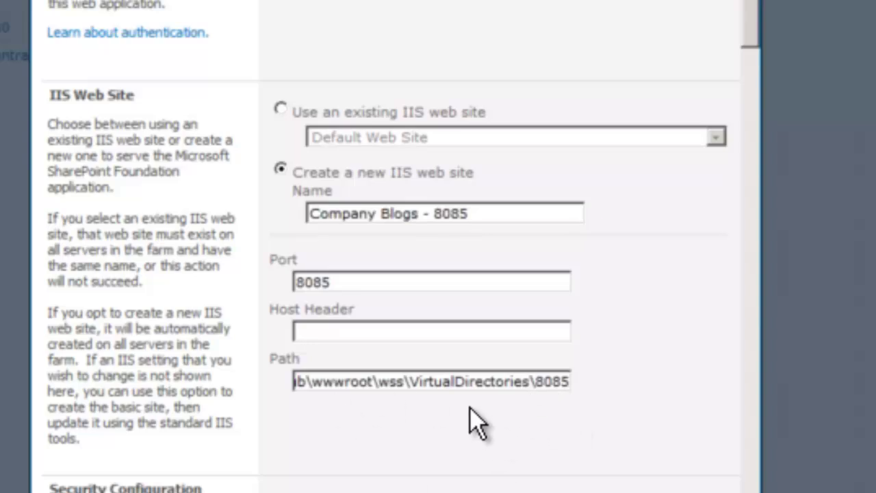
# Allow anonymous access in the security configuration and review the web application's public URL
pyautogui.scroll(-3, 479, 387)
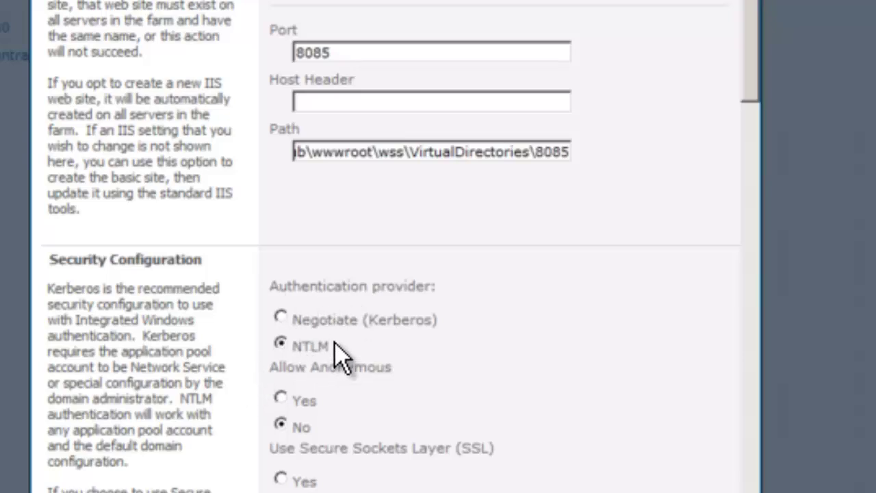
pyautogui.click(281, 399)
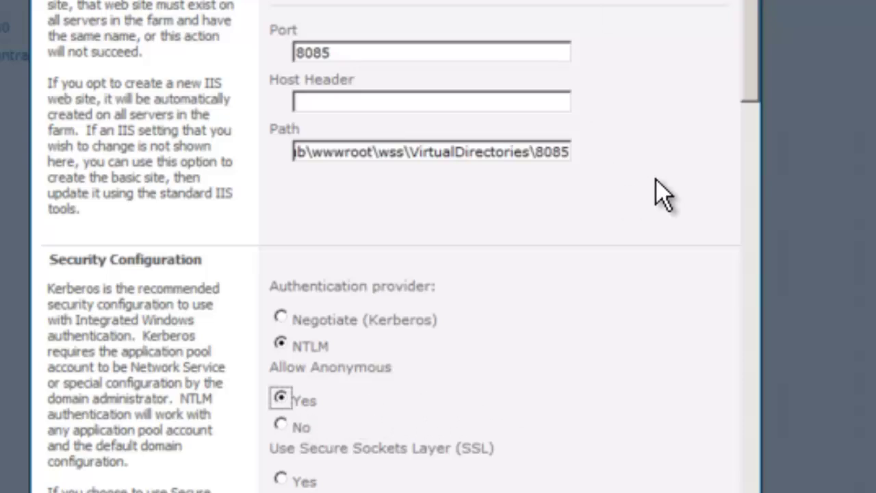
pyautogui.scroll(-4, 758, 46)
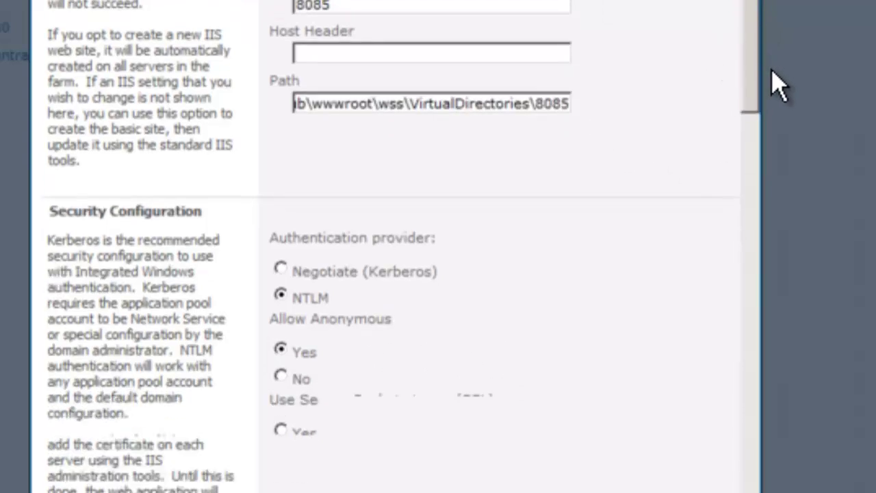
pyautogui.scroll(-4, 791, 148)
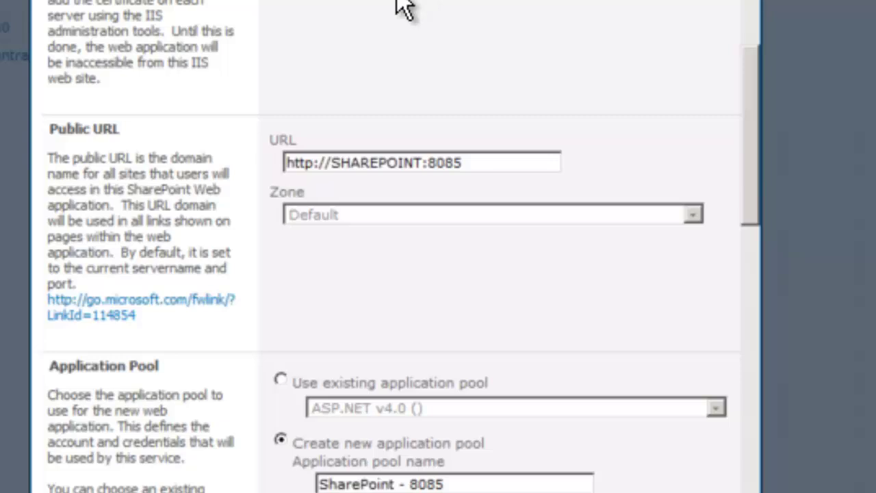
pyautogui.click(490, 162)
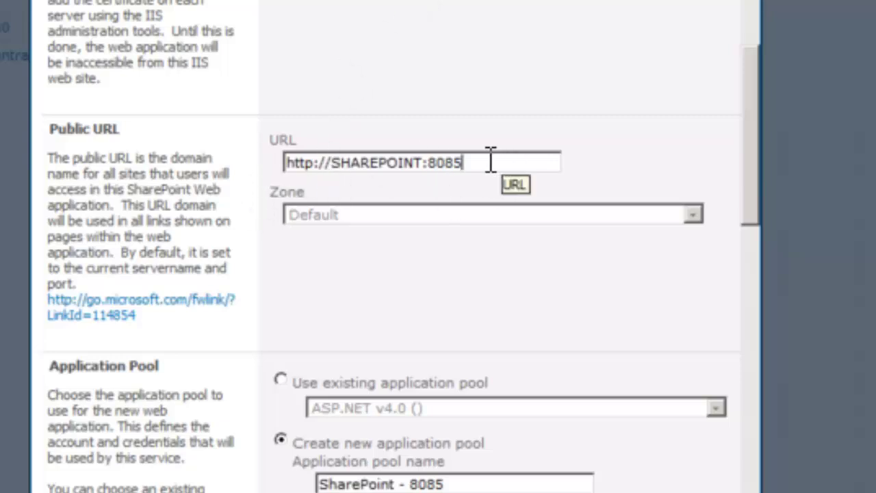
pyautogui.moveTo(464, 163); pyautogui.dragTo(228, 166)
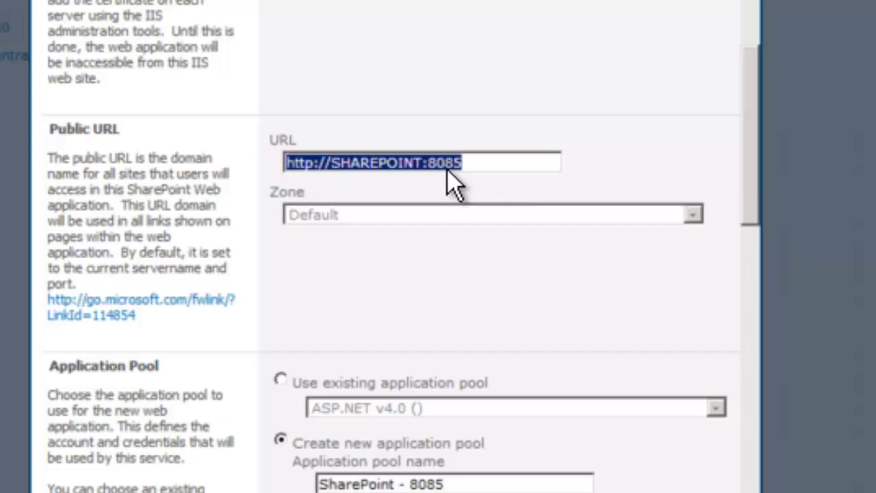
pyautogui.click(478, 170)
pyautogui.moveTo(465, 164); pyautogui.dragTo(283, 176)
# Name the new application pool "Company Blogs - 8085"
pyautogui.scroll(-3, 753, 167)
pyautogui.scroll(-3, 772, 268)
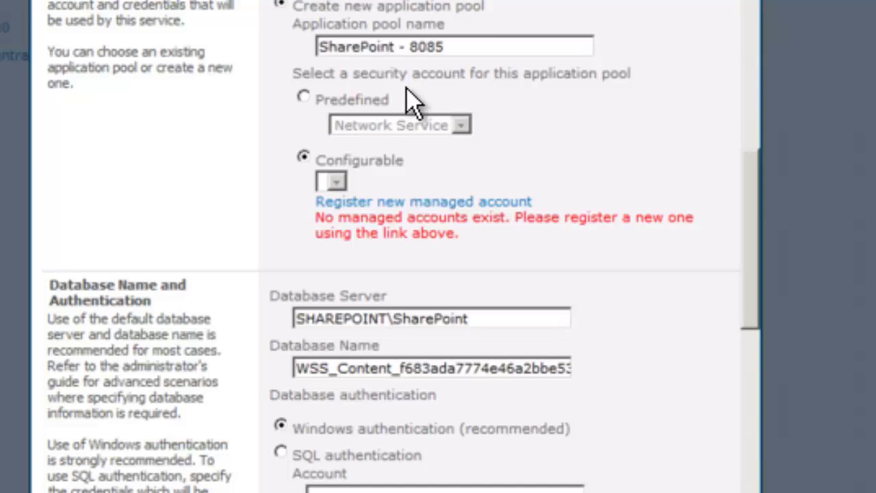
pyautogui.moveTo(394, 47); pyautogui.dragTo(265, 34)
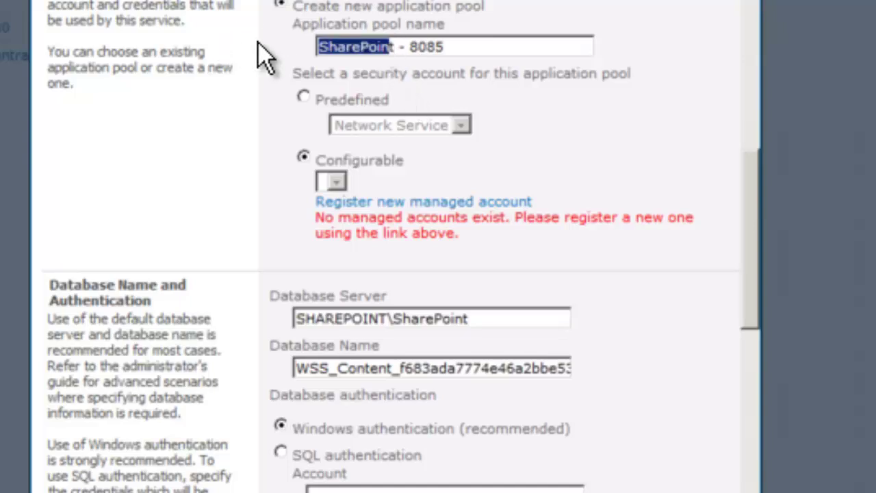
pyautogui.press('BackSpace')
pyautogui.write('Company')
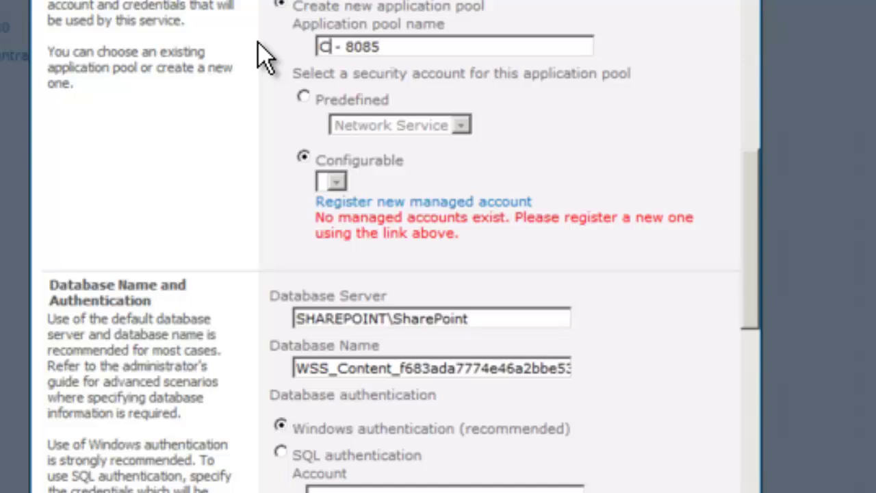
pyautogui.write(' Blogs')
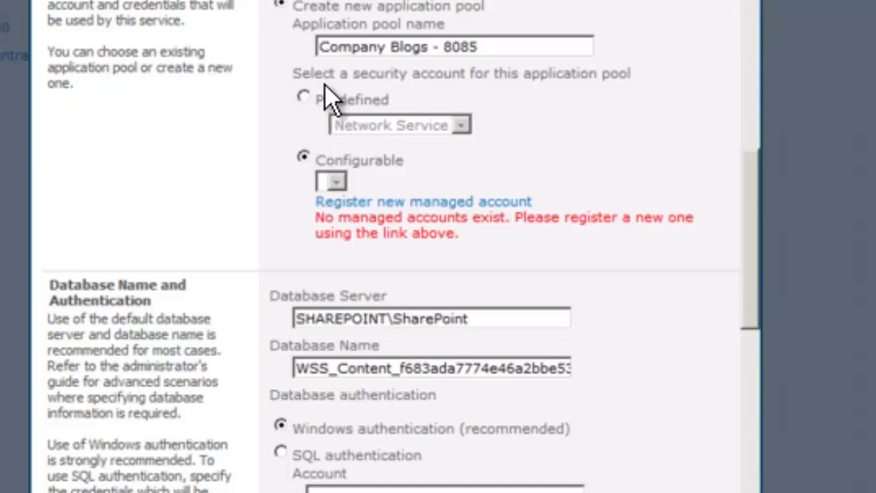
# Use the predefined Network Service account as the application pool's security account
pyautogui.click(302, 97)
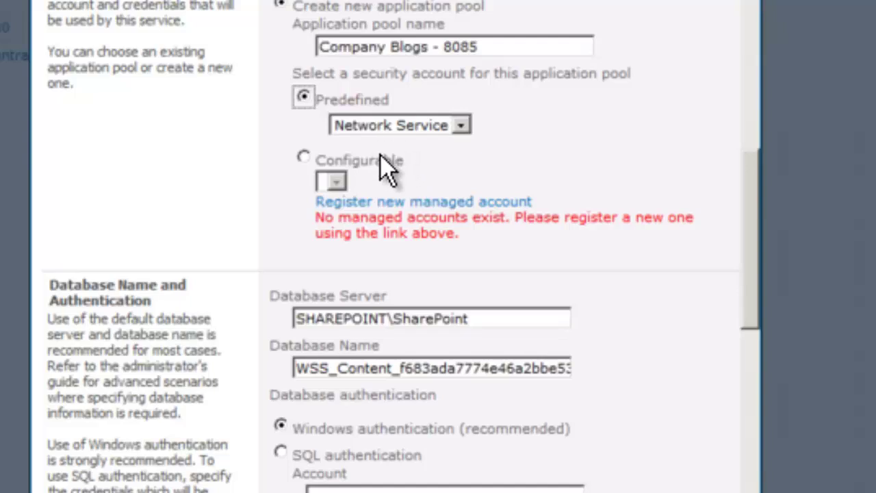
pyautogui.click(380, 130)
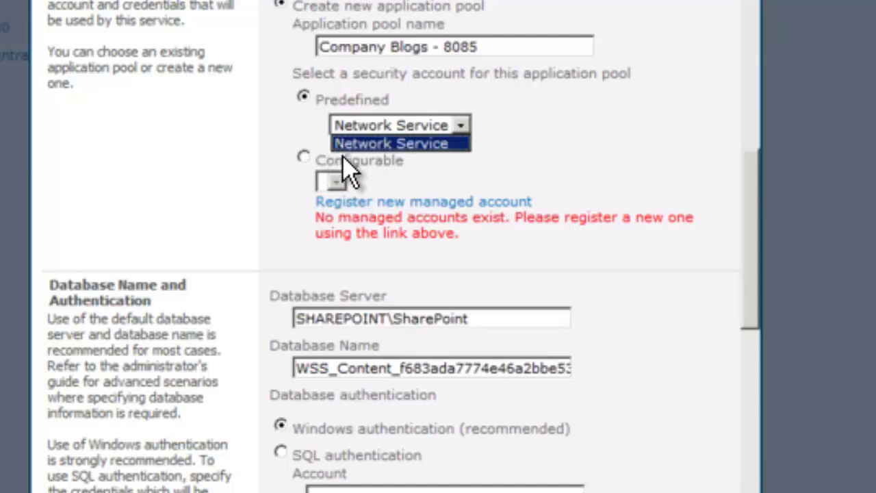
pyautogui.click(348, 144)
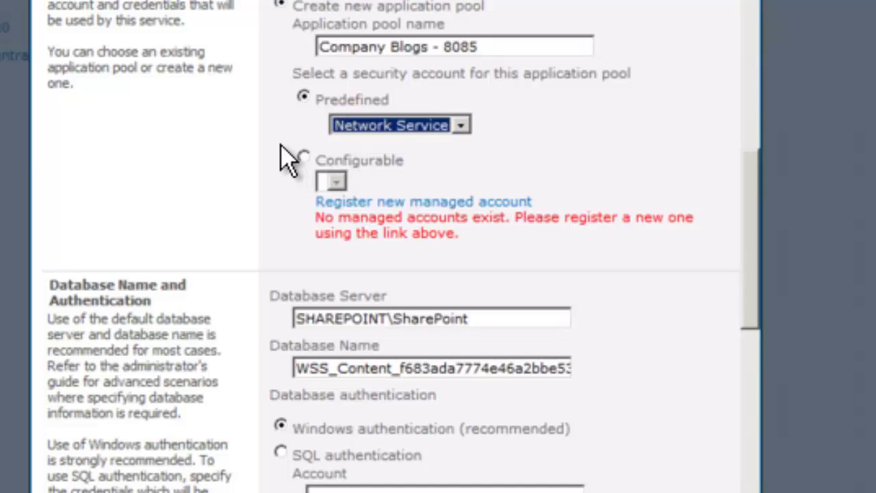
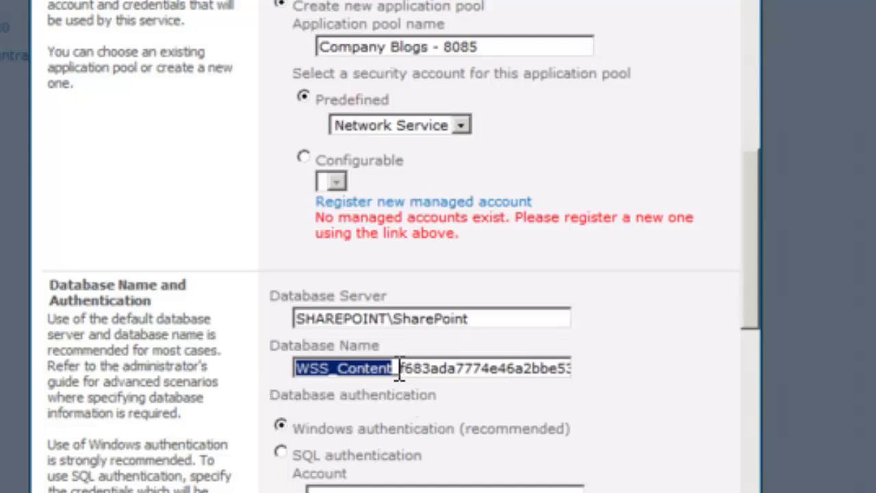
# Replace the generated suffix of the content database name so it reads WSS_Content_Company_Blogs
pyautogui.moveTo(400, 373); pyautogui.dragTo(575, 373)
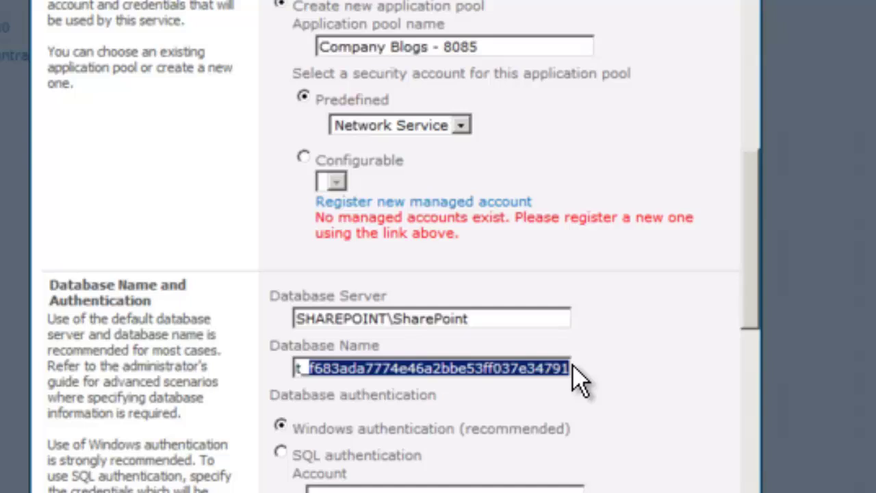
pyautogui.write('Com')
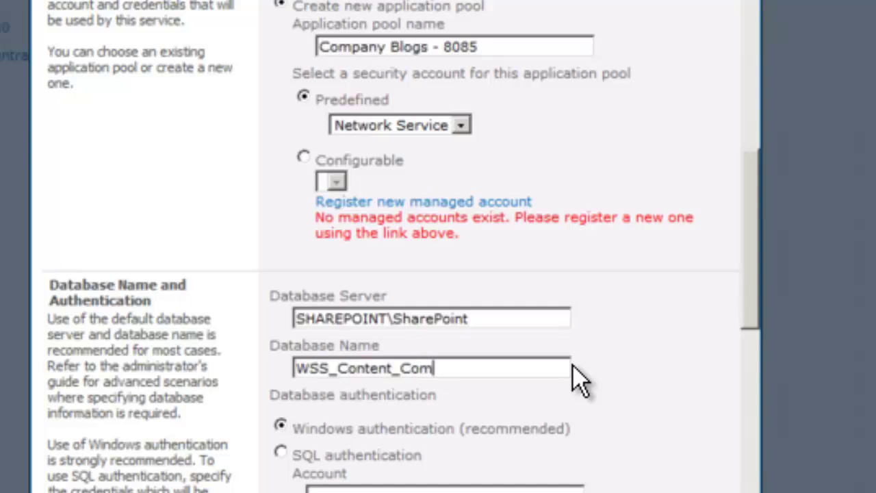
pyautogui.write('pany_Blogs')
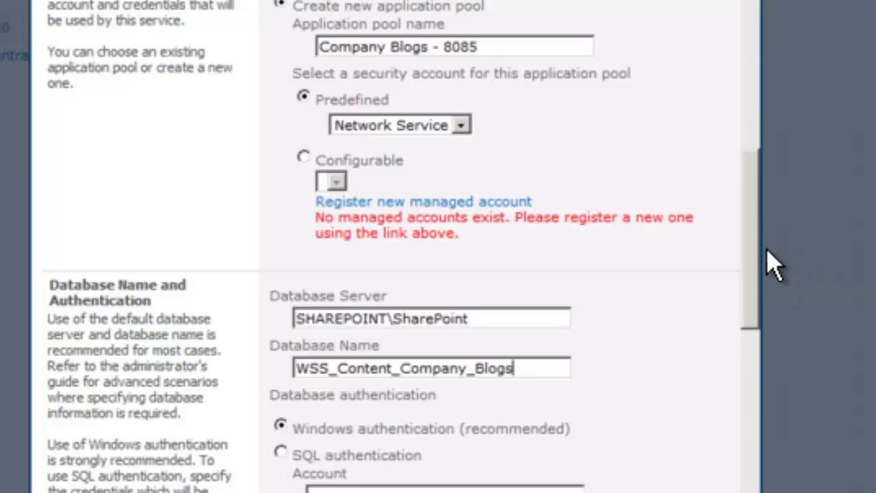
pyautogui.scroll(-10, 772, 358)
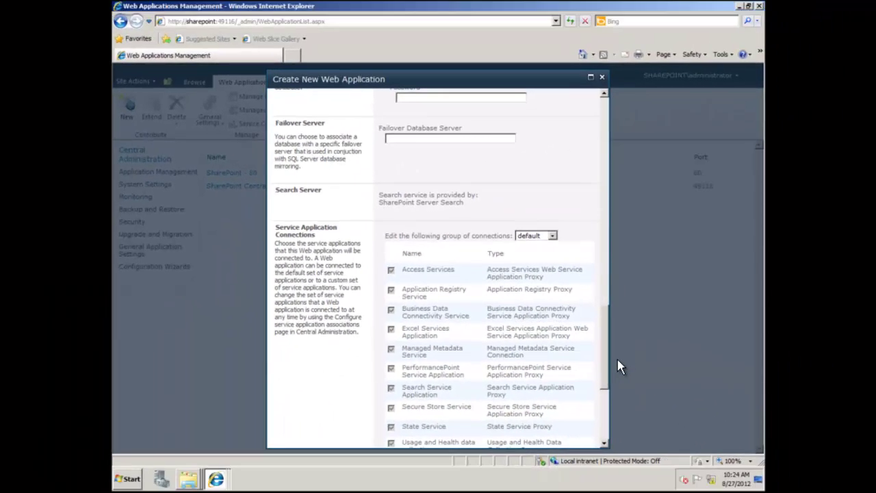
pyautogui.scroll(1, 618, 366)
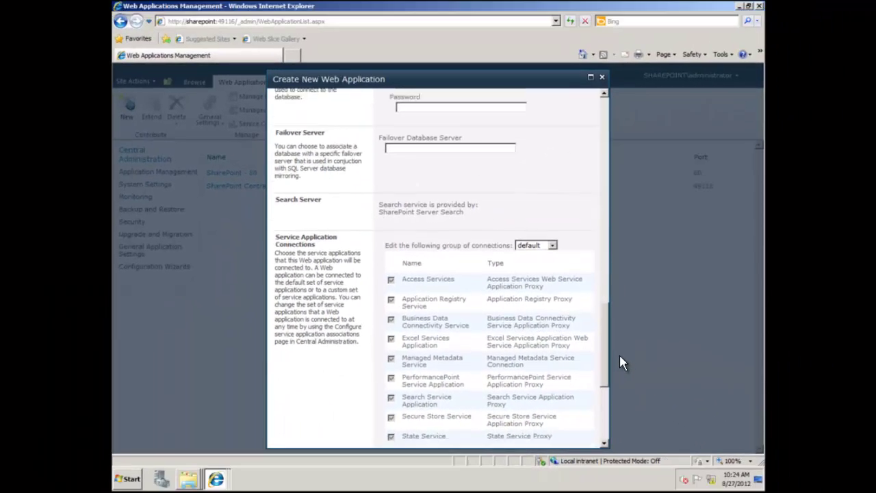
pyautogui.click(465, 146)
pyautogui.write('Mirror')
pyautogui.press('BackSpace')
pyautogui.press('BackSpace')
pyautogui.press('BackSpace')
pyautogui.press('BackSpace')
pyautogui.press('BackSpace')
pyautogui.press('BackSpace')
# Try a custom group of service application connections with Business Data Connectivity Service selected, and return to the default group
pyautogui.click(551, 246)
pyautogui.click(538, 262)
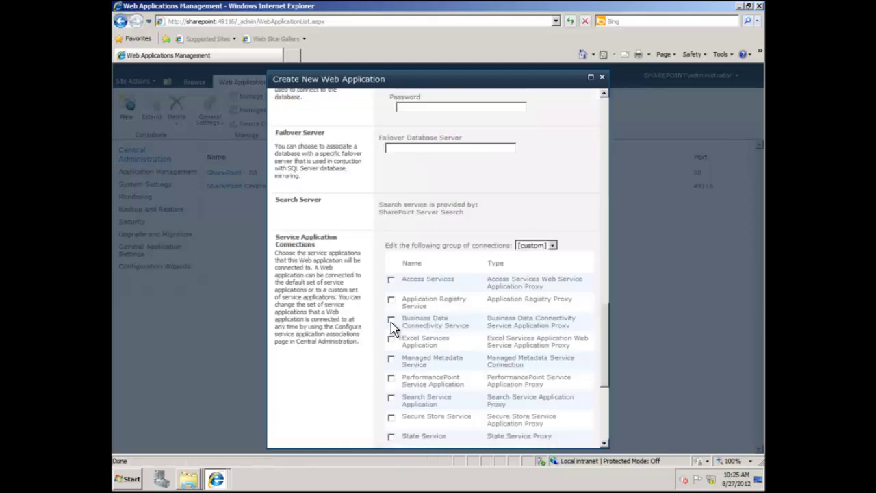
pyautogui.click(390, 320)
pyautogui.click(552, 246)
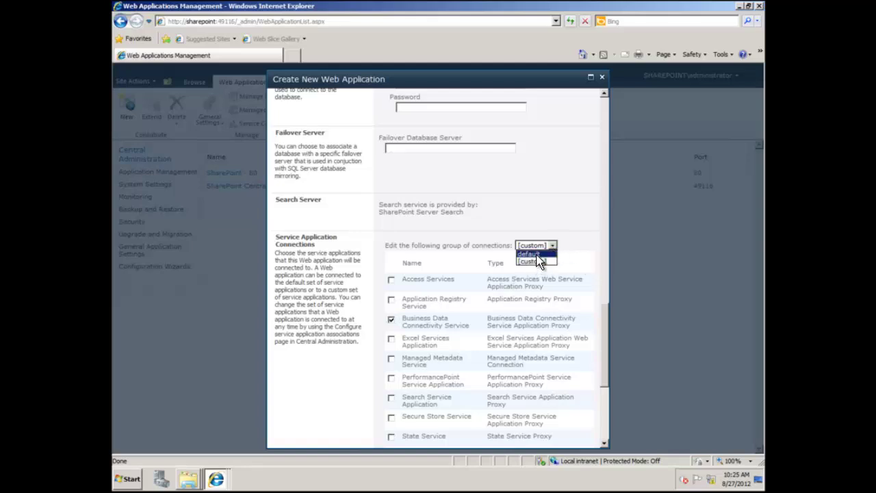
pyautogui.click(539, 254)
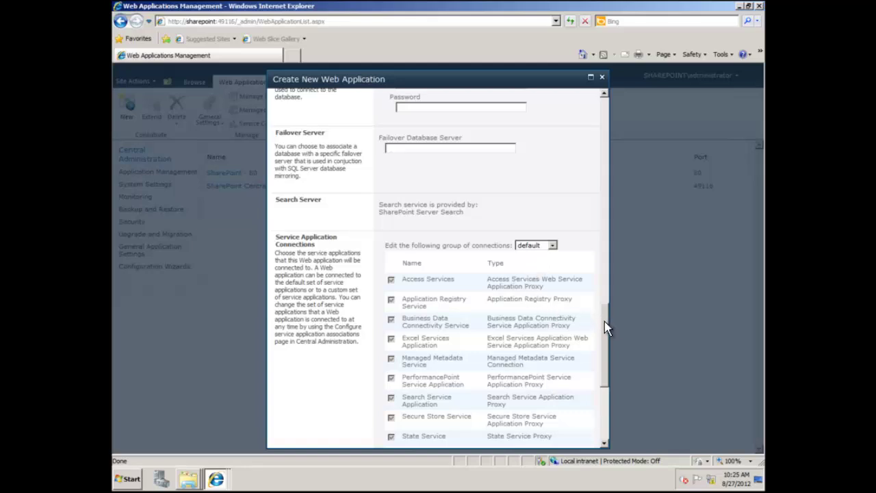
# Create the web application with the entered settings and close the creation confirmation
pyautogui.moveTo(604, 321); pyautogui.dragTo(602, 397)
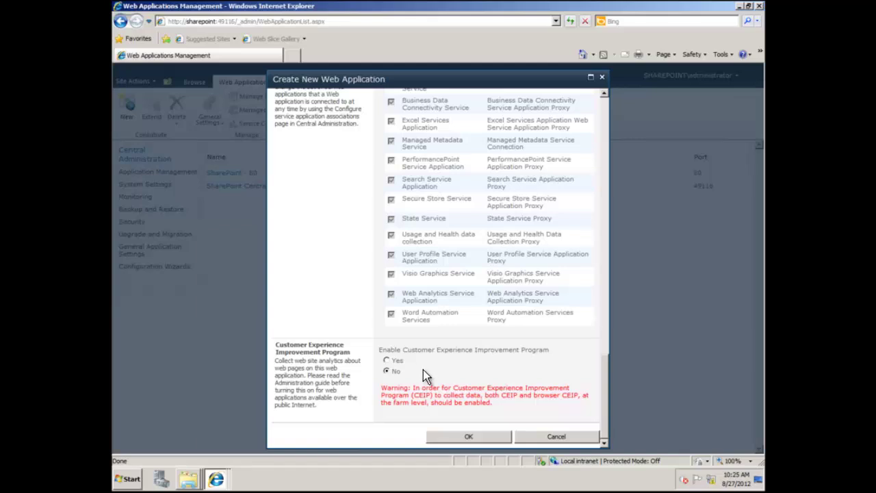
pyautogui.click(469, 438)
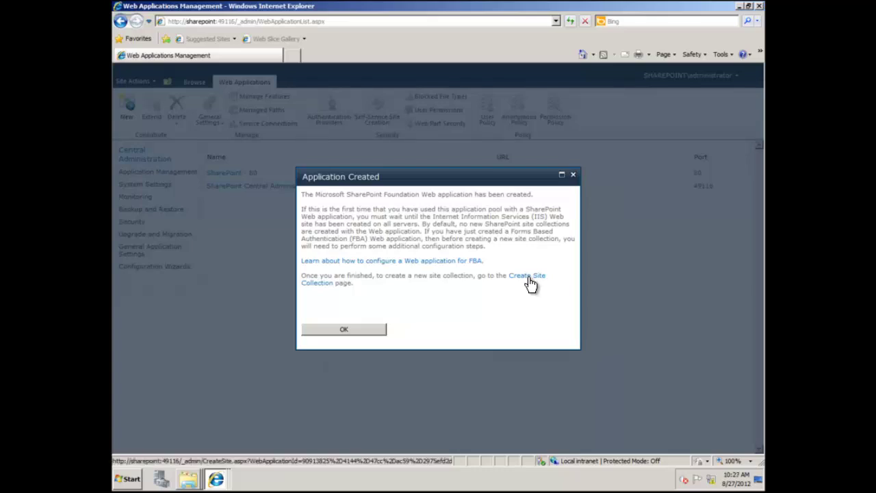
pyautogui.click(343, 331)
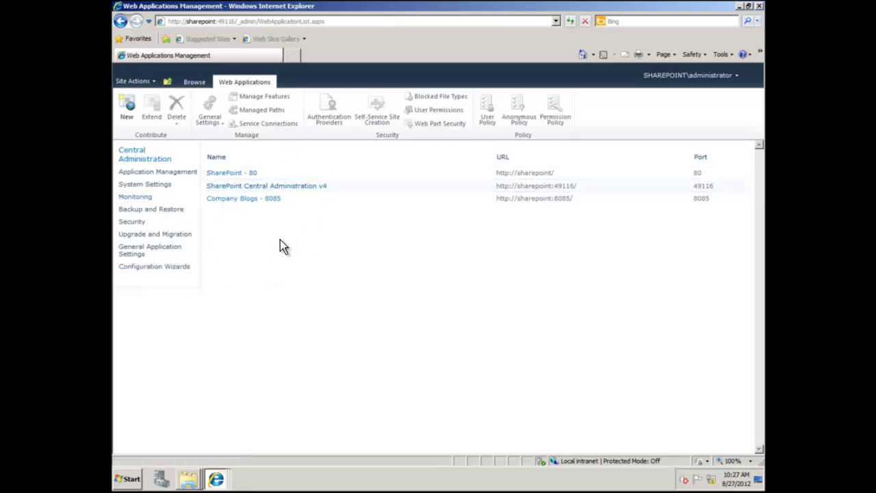
# Start a new site collection from Application Management and choose Company Blogs - 8085 as its web application
pyautogui.click(151, 173)
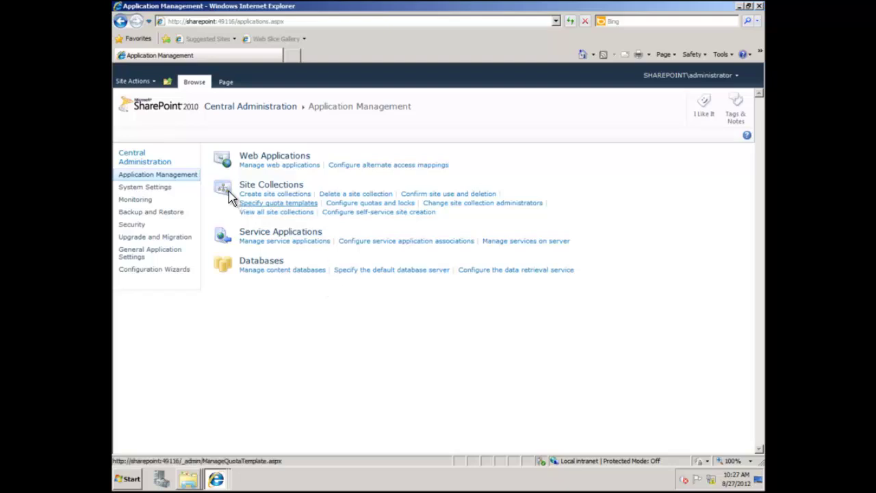
pyautogui.click(284, 199)
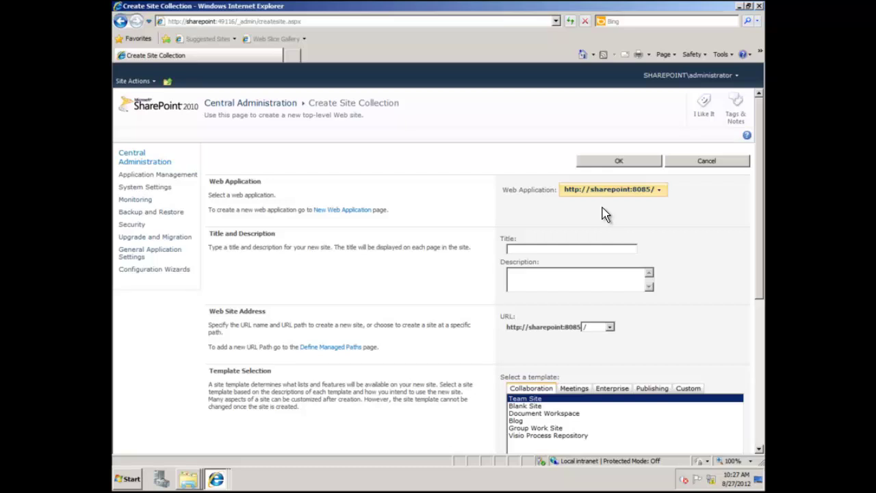
pyautogui.click(659, 195)
pyautogui.click(599, 203)
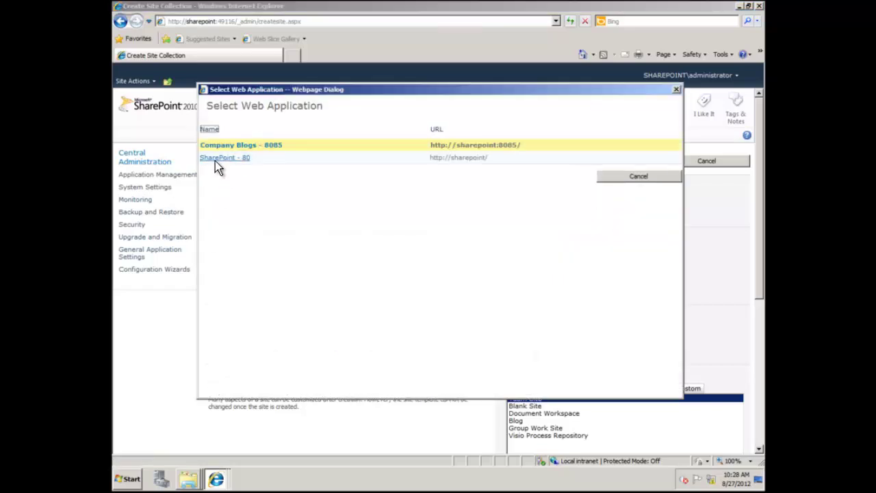
pyautogui.click(232, 149)
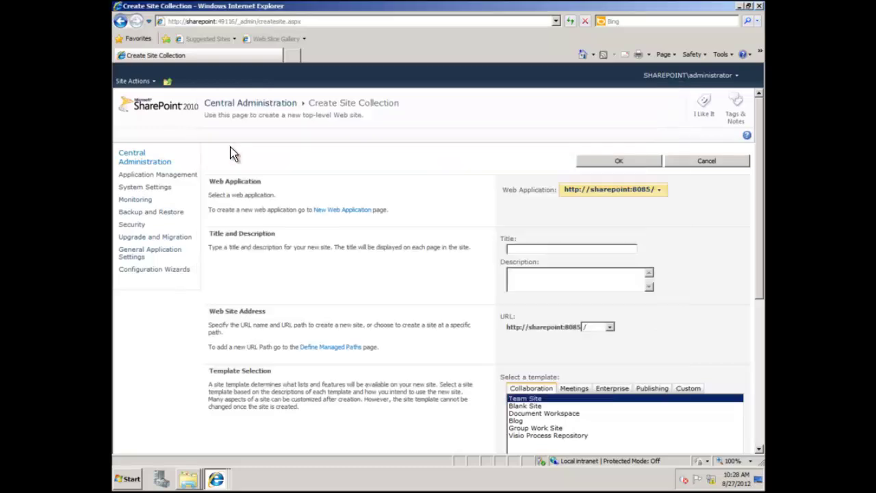
# Title the site collection "Company Blogs" and select the Blog template from the Collaboration templates
pyautogui.click(580, 248)
pyautogui.write('Comp')
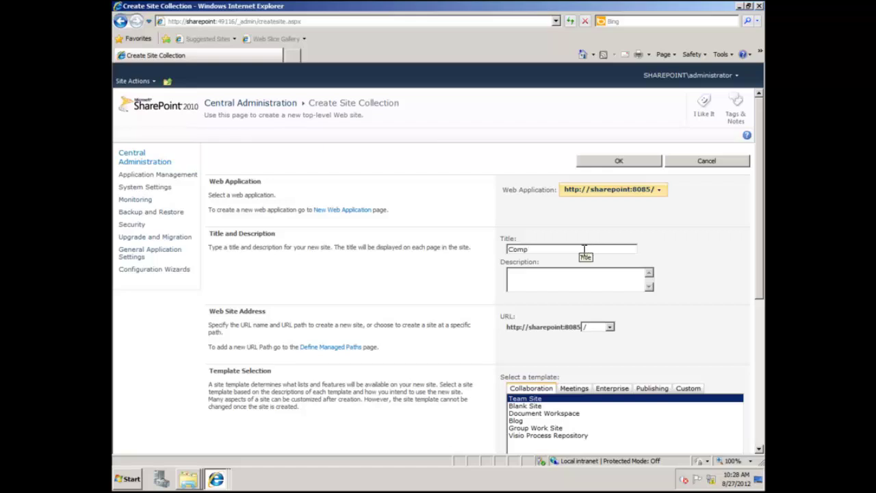
pyautogui.write('any Blogs')
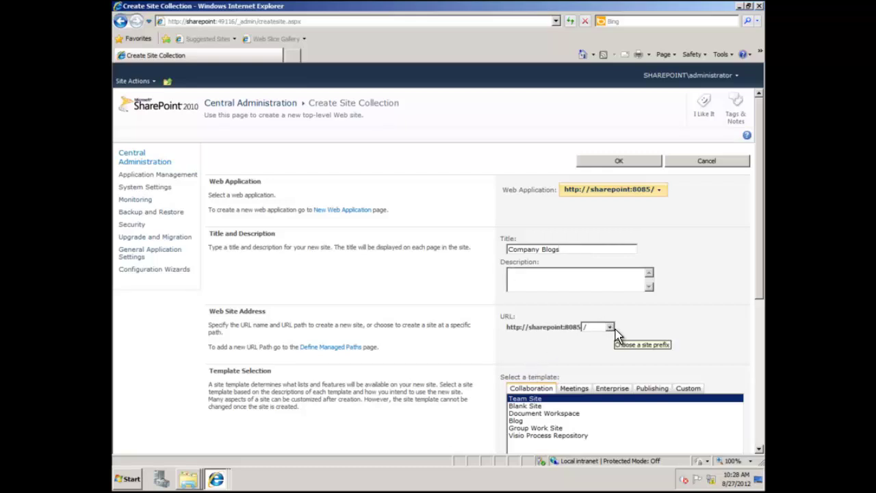
pyautogui.click(517, 420)
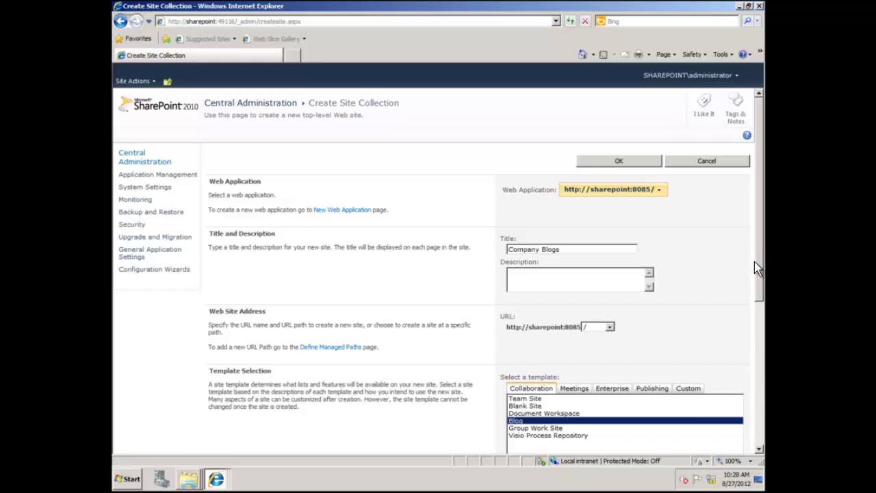
# Assign administrator as the primary and a second user account as the secondary site collection administrator, resolving both names
pyautogui.click(759, 382)
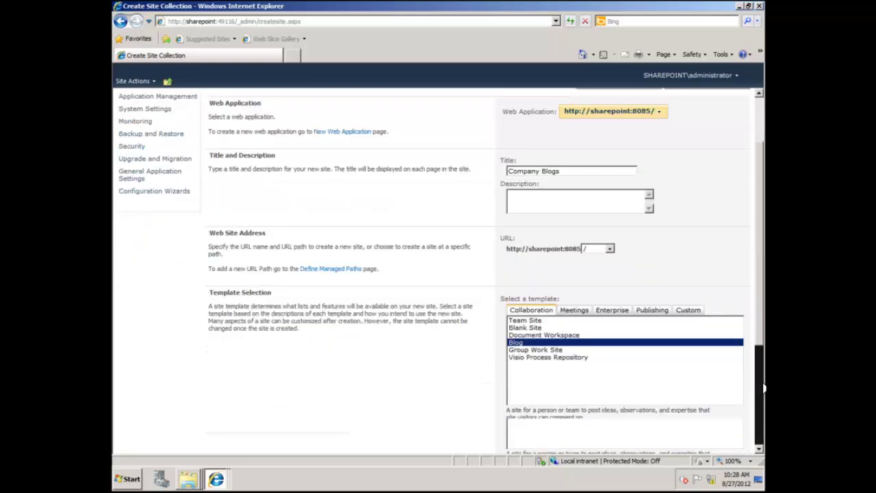
pyautogui.click(764, 388)
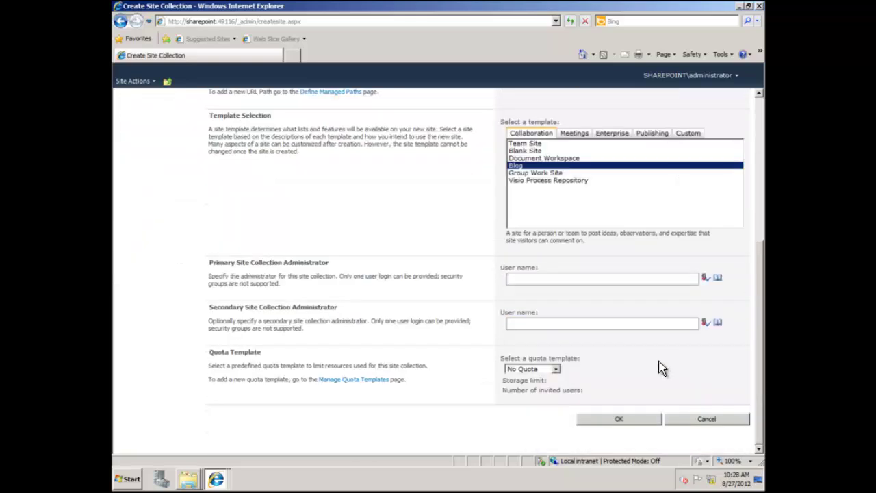
pyautogui.click(541, 280)
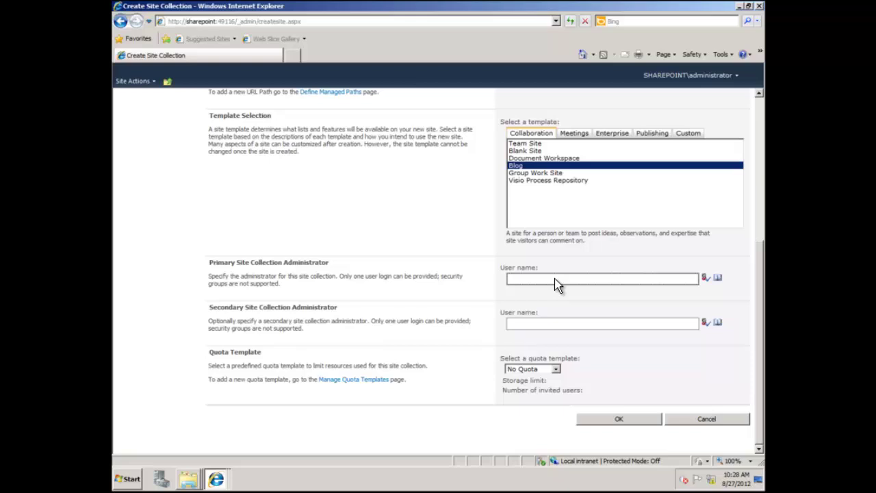
pyautogui.write('administrator')
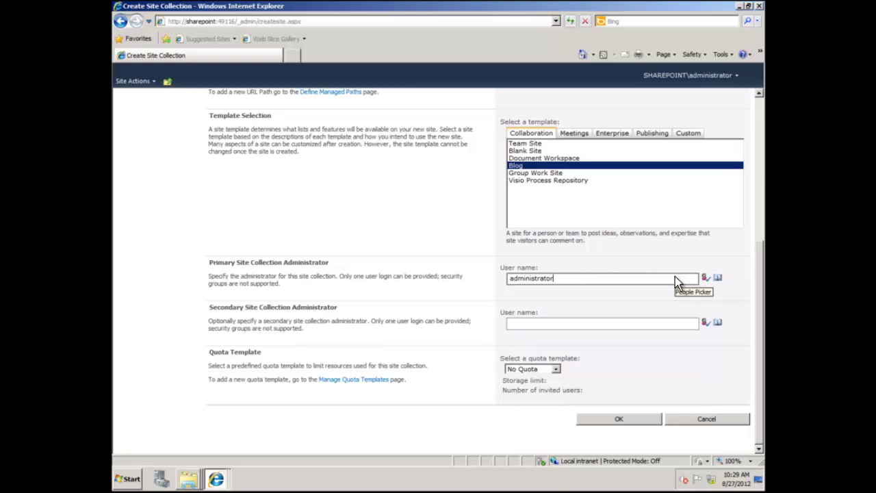
pyautogui.hotkey('ctrl', 'k')
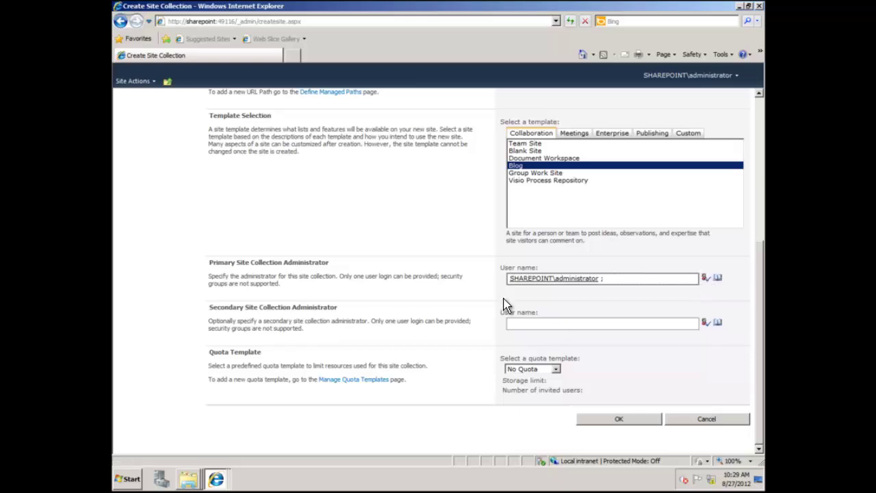
pyautogui.click(541, 329)
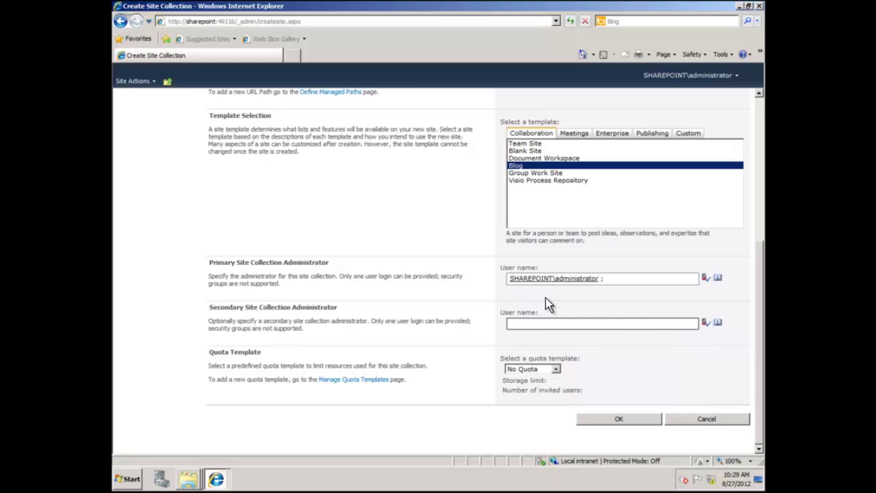
pyautogui.write('krishnas')
pyautogui.hotkey('ctrl', 'k')
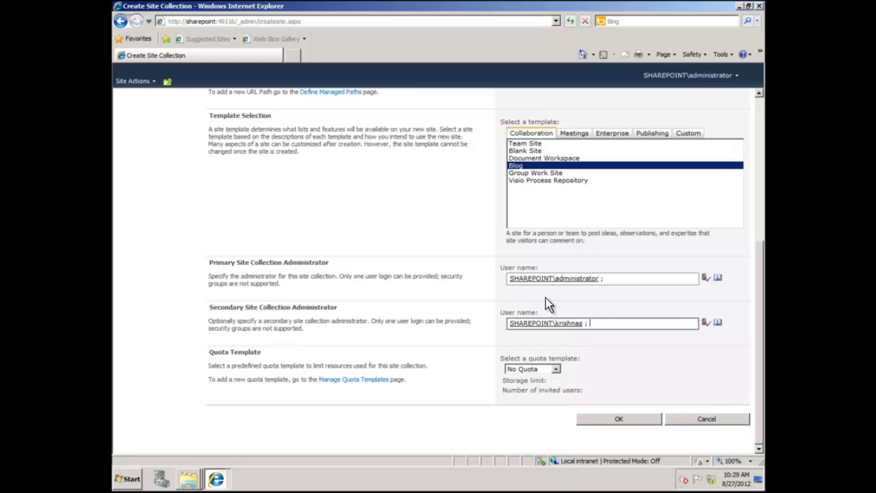
pyautogui.click(620, 420)
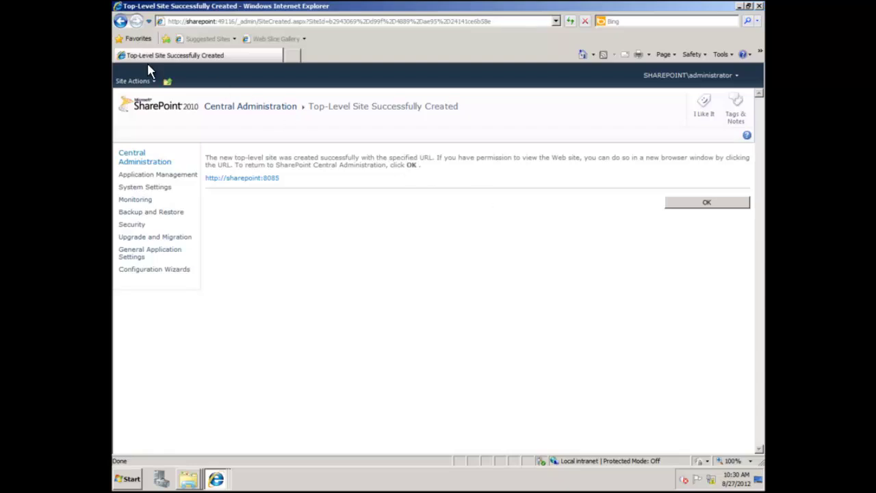
pyautogui.click(243, 180)
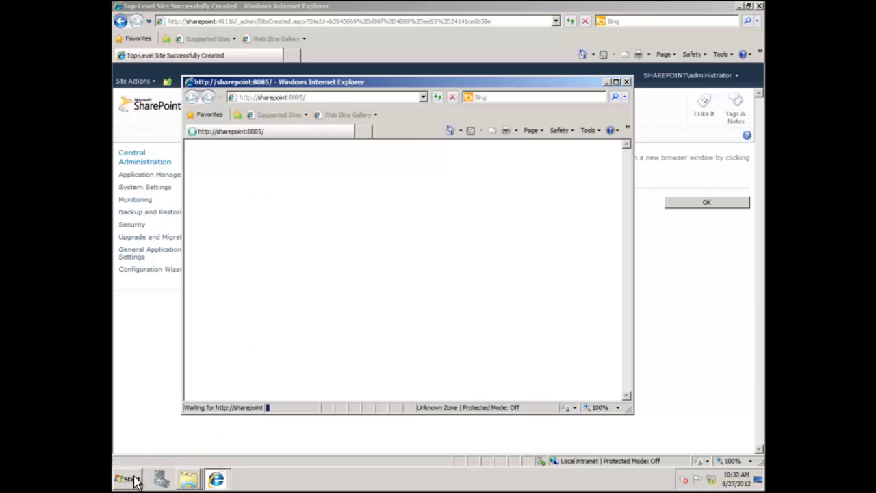
# Switch to Windows Explorer and browse to C:\inetpub\wwwroot\wss\VirtualDirectories to examine the web applications' folders
pyautogui.rightClick(187, 481)
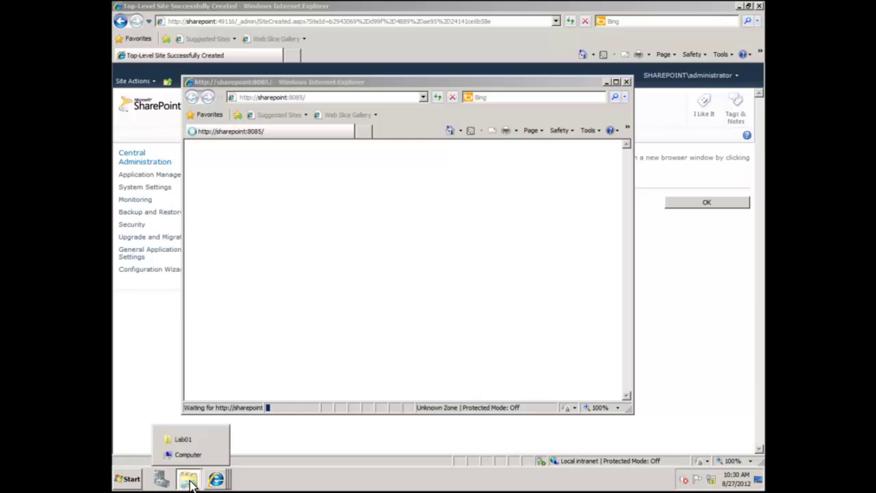
pyautogui.click(194, 457)
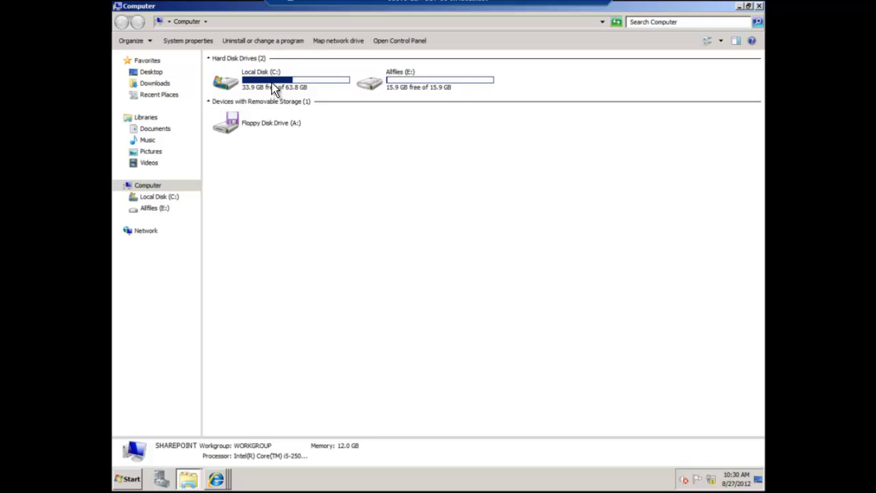
pyautogui.click(271, 83)
pyautogui.doubleClick(272, 83)
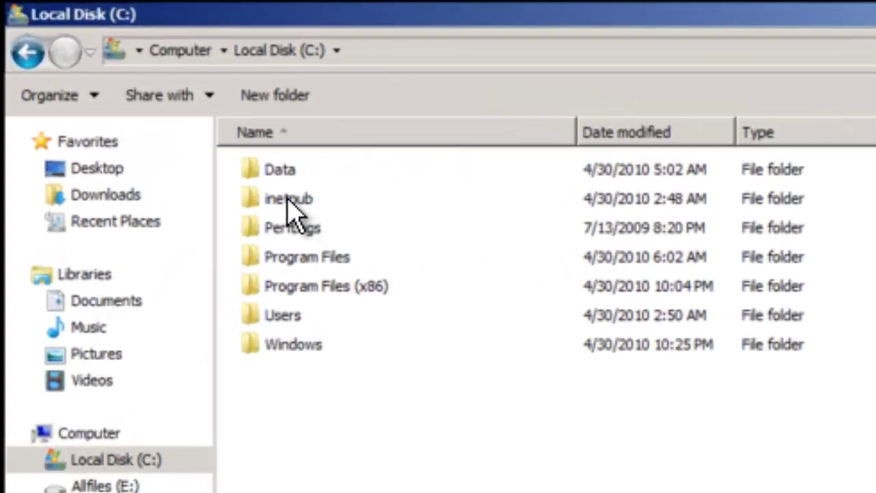
pyautogui.doubleClick(289, 200)
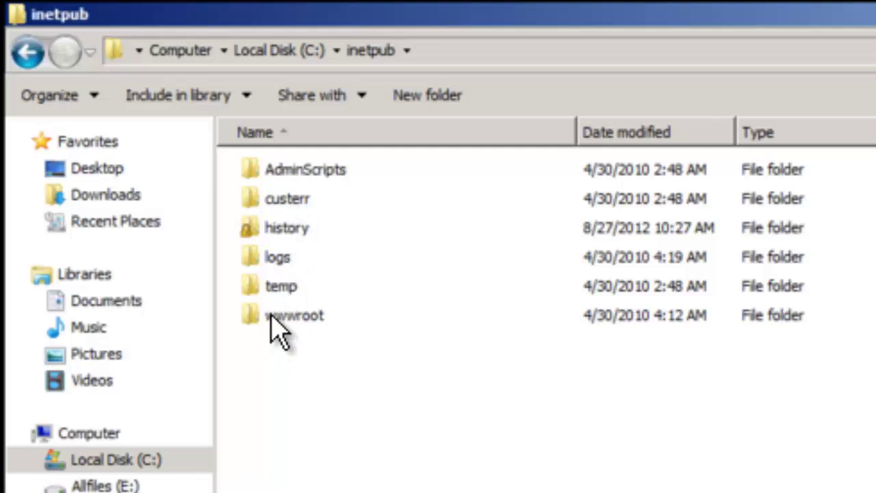
pyautogui.doubleClick(272, 317)
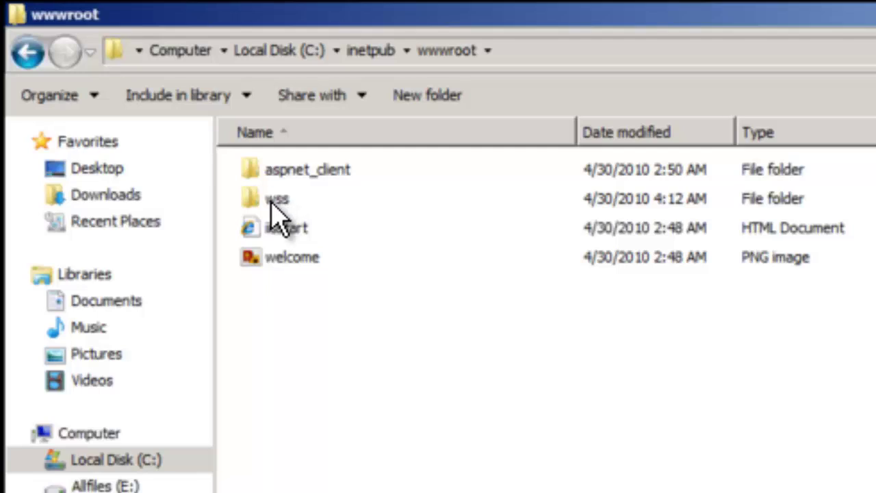
pyautogui.doubleClick(275, 203)
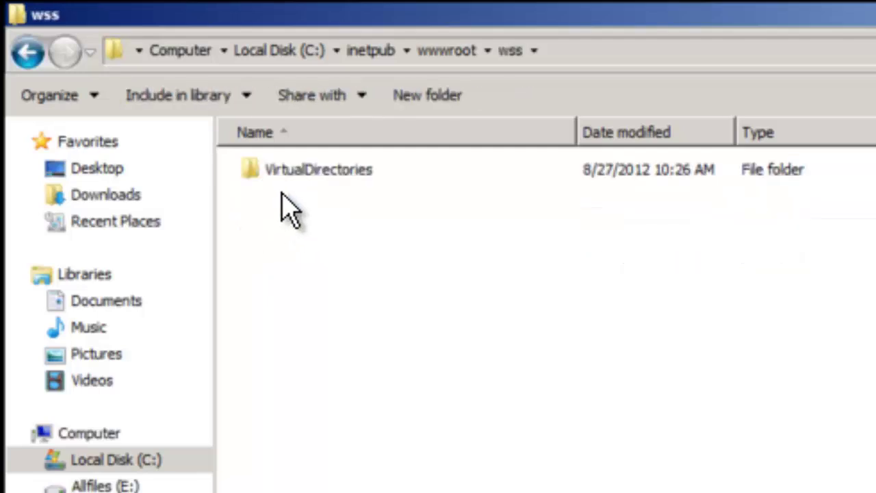
pyautogui.doubleClick(296, 184)
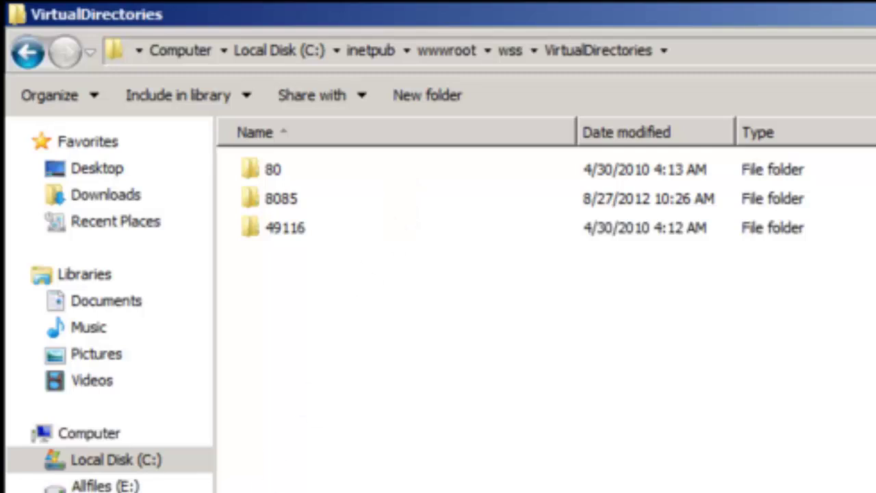
# Examine the 49116, 80 and 8085 web application folders in VirtualDirectories
pyautogui.click(271, 234)
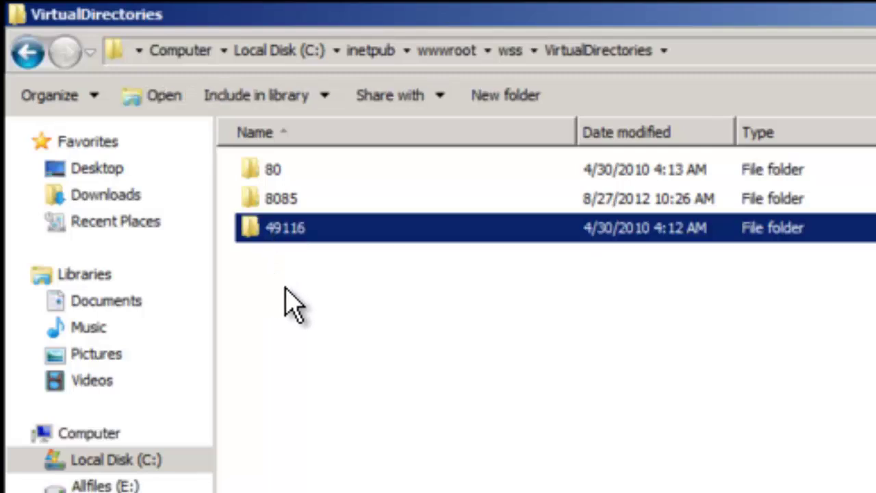
pyautogui.click(274, 177)
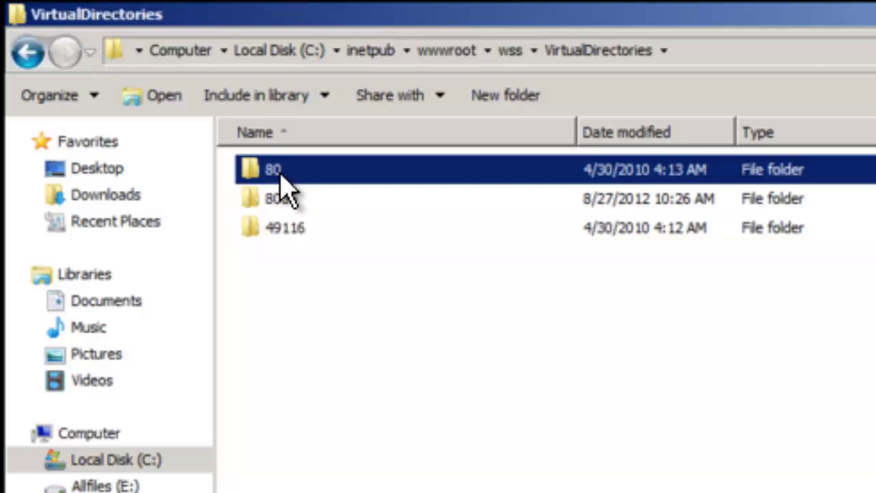
pyautogui.moveTo(289, 177)
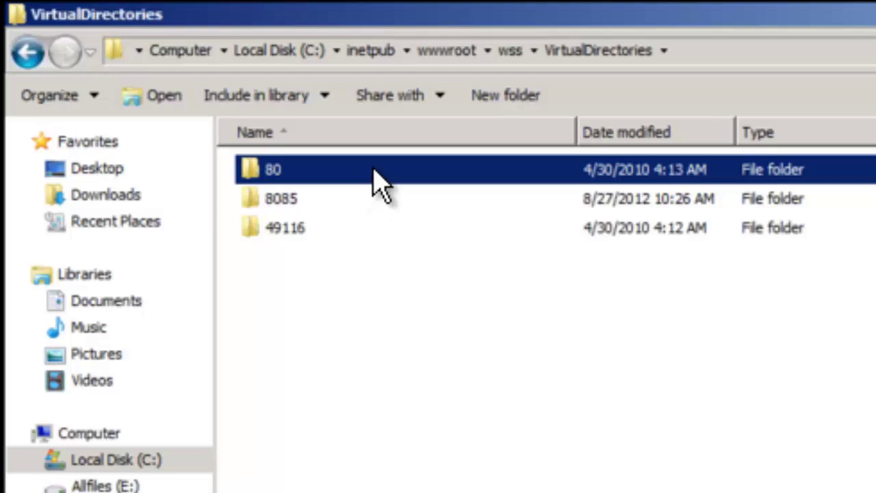
pyautogui.click(282, 201)
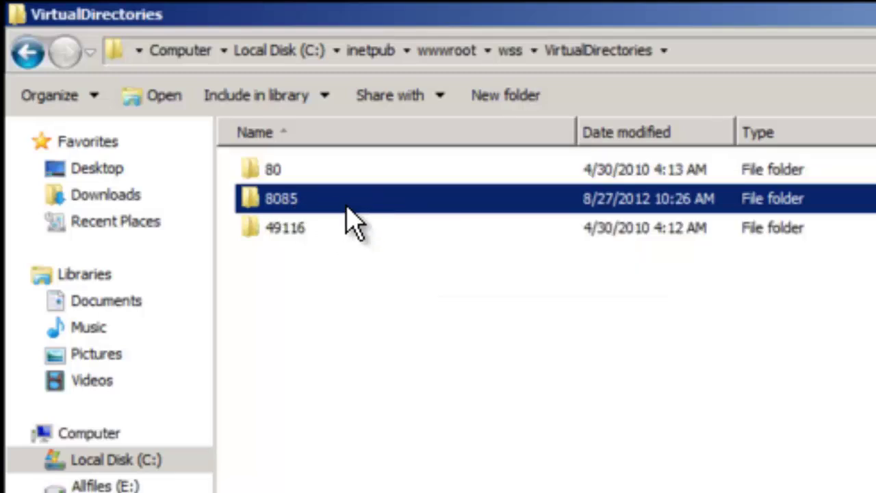
pyautogui.moveTo(324, 200)
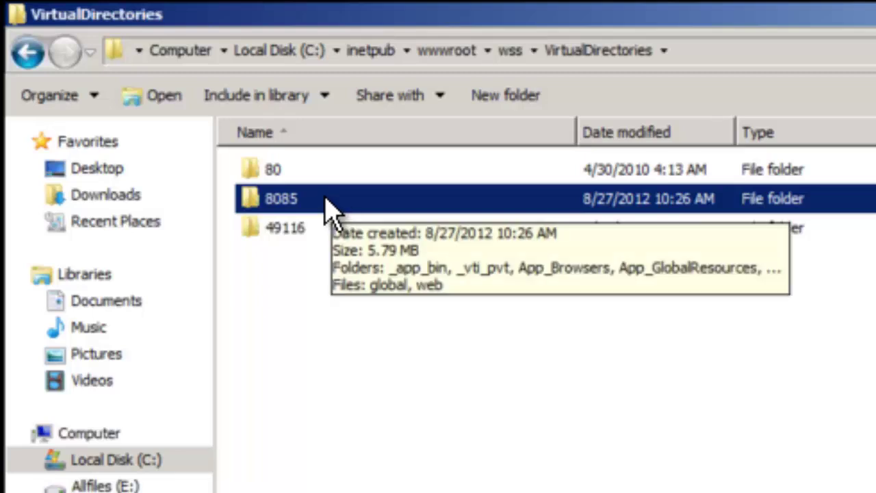
# Open the 8085 folder and locate its web configuration file and global application file
pyautogui.doubleClick(273, 200)
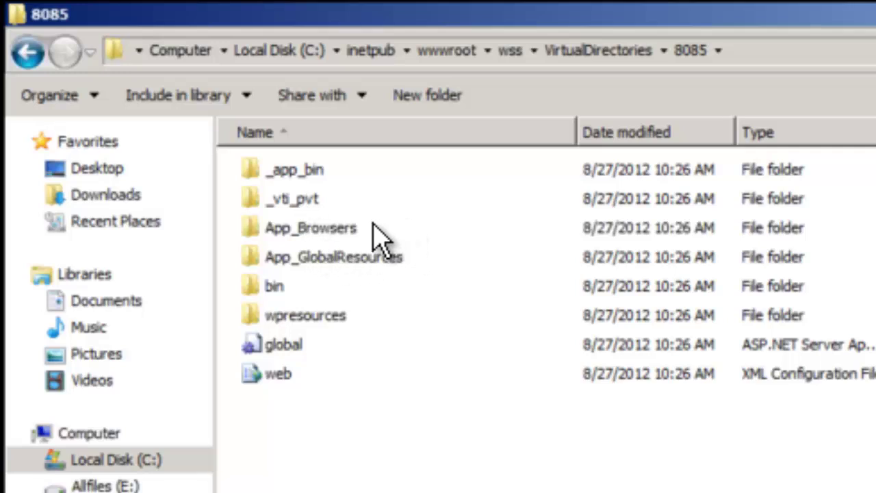
pyautogui.click(269, 376)
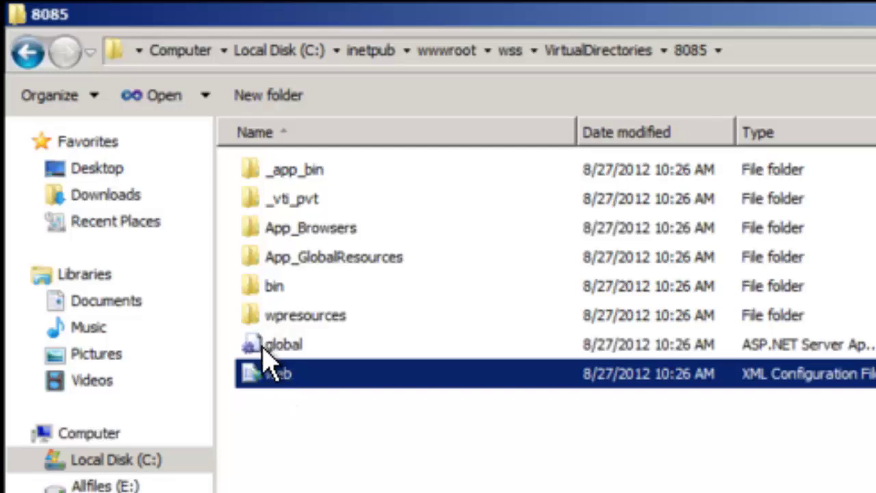
pyautogui.click(279, 355)
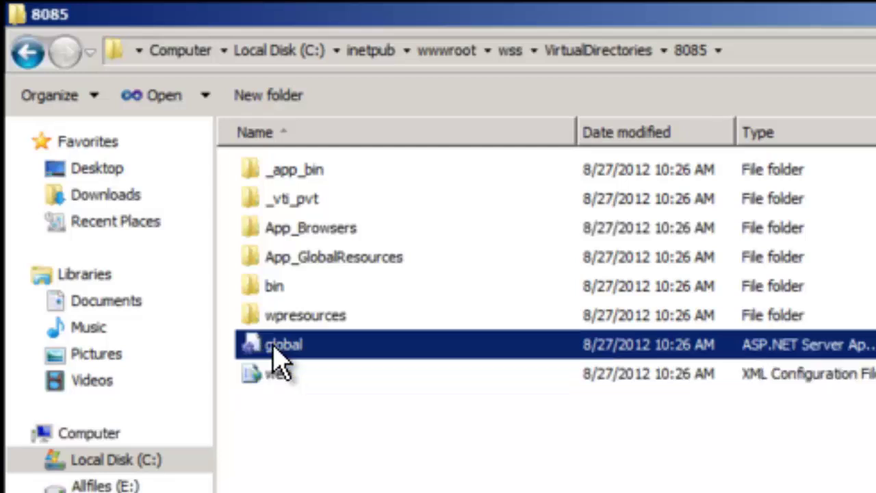
pyautogui.moveTo(276, 351)
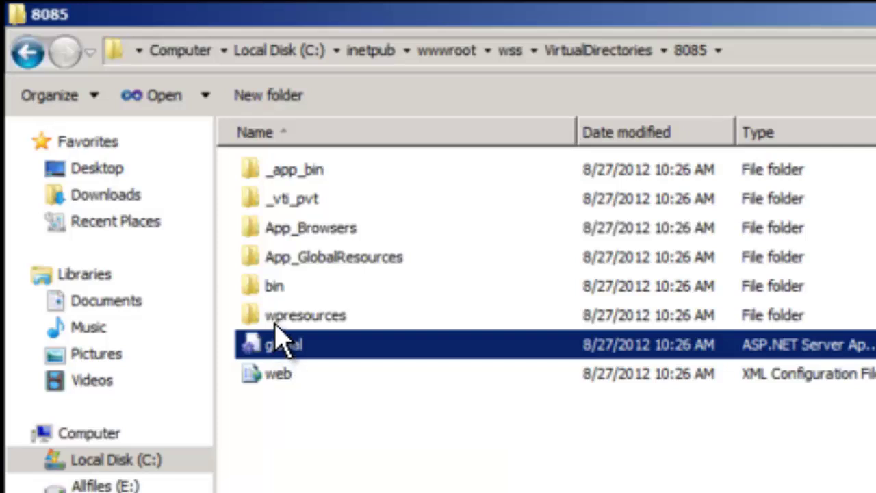
# Examine the contents of the wpresources, bin and App_GlobalResources folders inside 8085, returning to 8085 after each
pyautogui.click(264, 323)
pyautogui.doubleClick(261, 320)
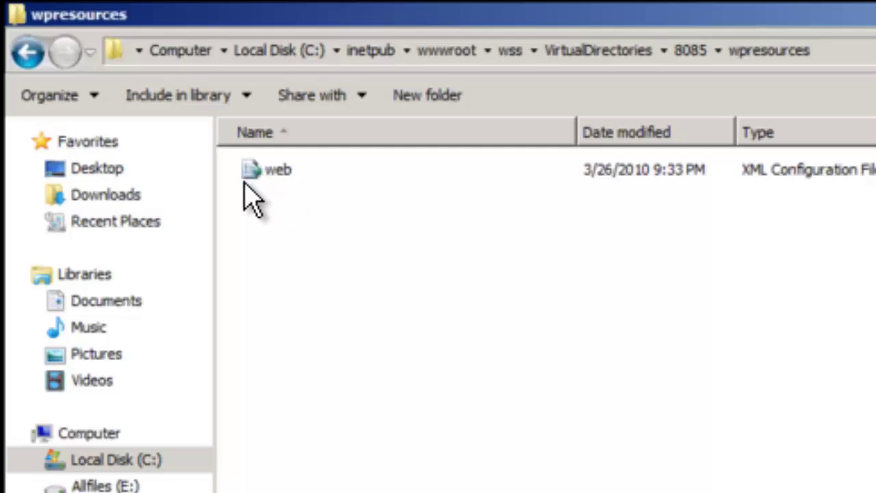
pyautogui.press('BackSpace')
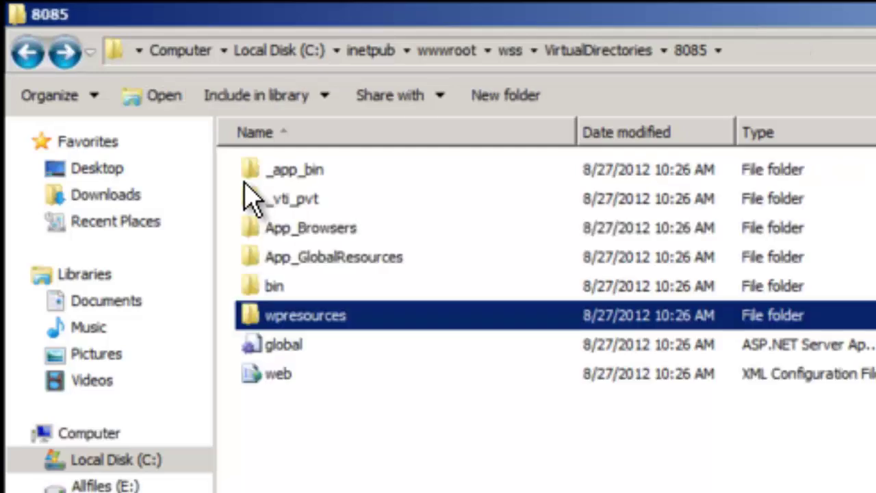
pyautogui.doubleClick(277, 287)
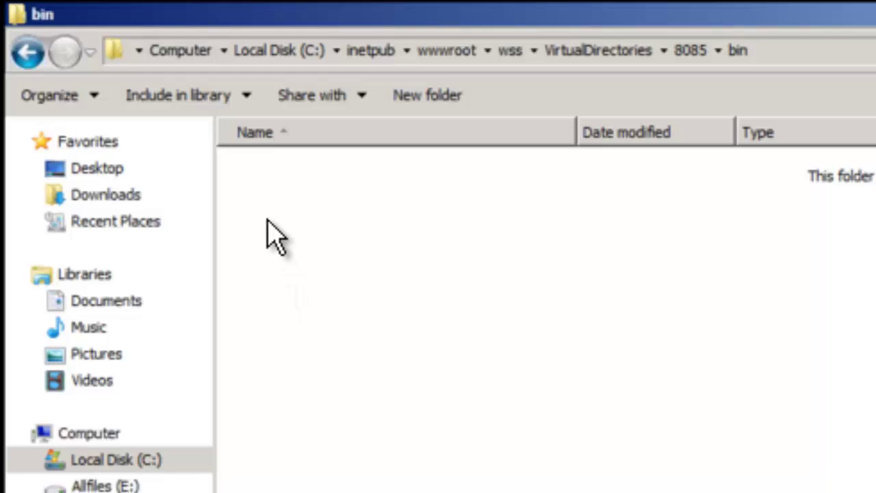
pyautogui.press('BackSpace')
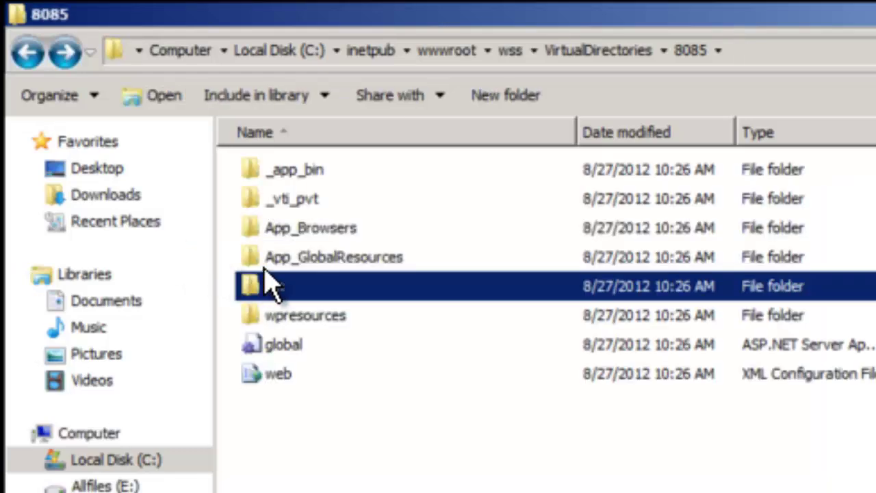
pyautogui.doubleClick(285, 260)
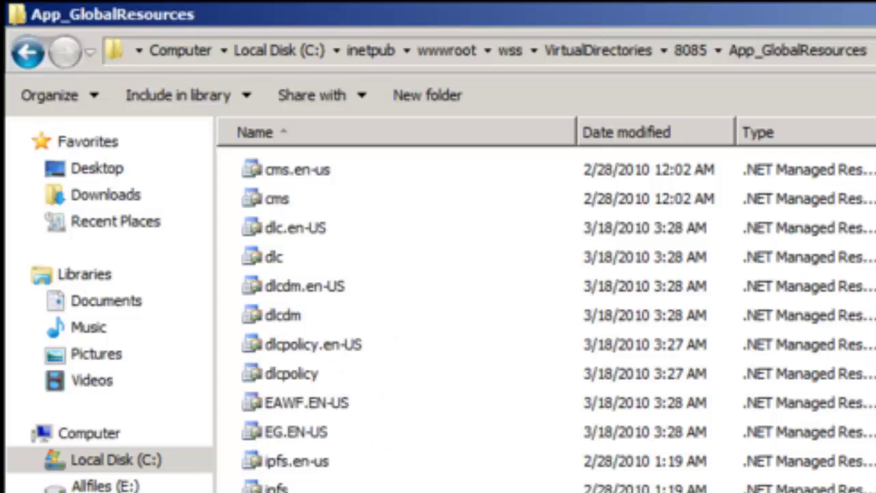
pyautogui.press('BackSpace')
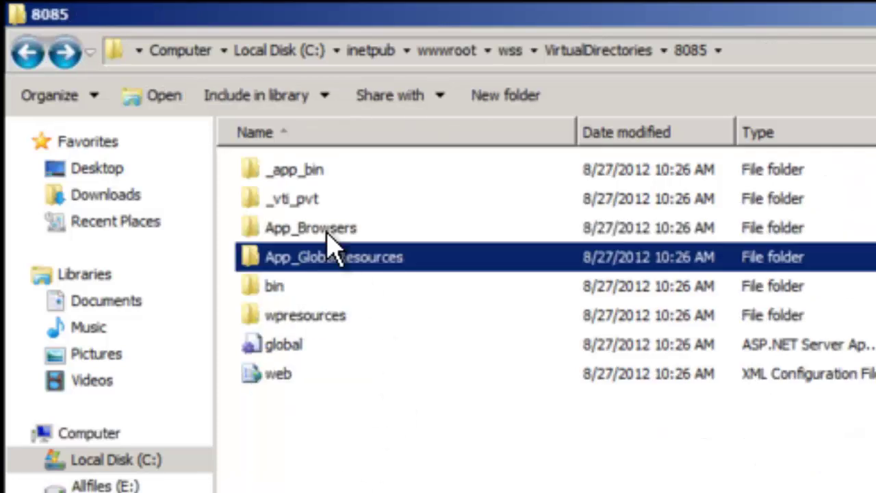
# Examine the App_Browsers, _vti_pvt and _app_bin folders inside 8085, and go back up to VirtualDirectories
pyautogui.click(283, 228)
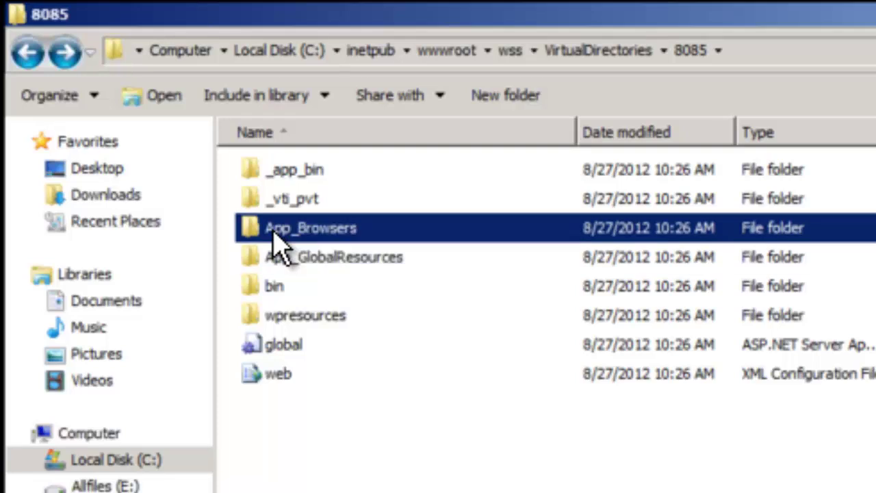
pyautogui.click(275, 228)
pyautogui.doubleClick(252, 232)
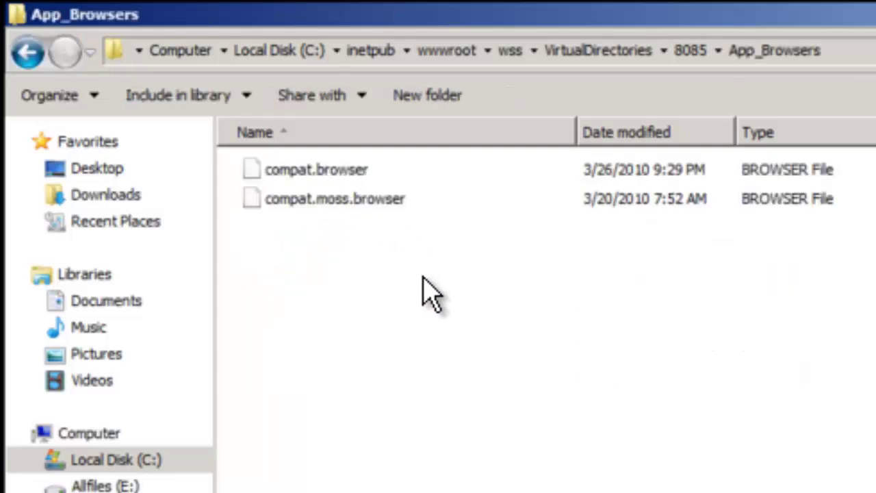
pyautogui.press('BackSpace')
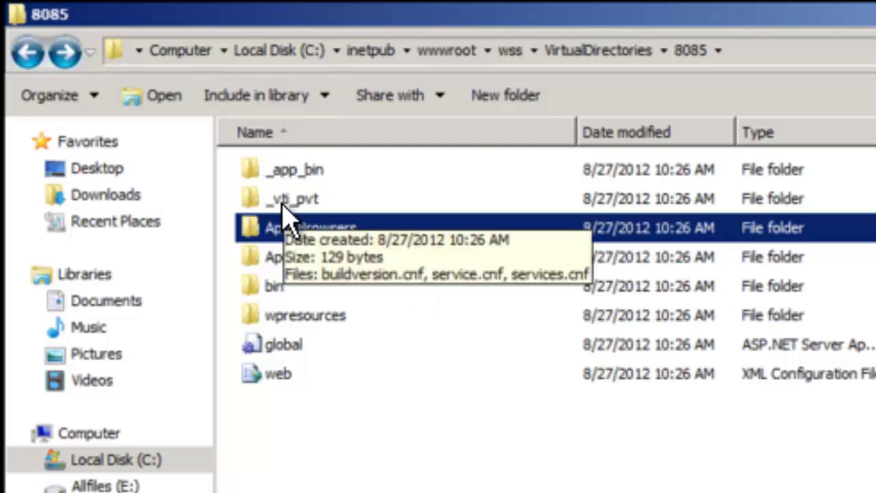
pyautogui.doubleClick(284, 202)
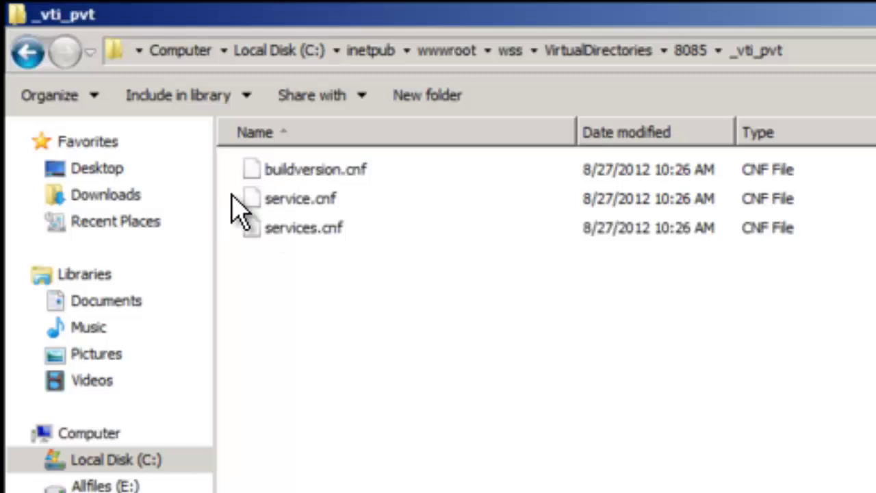
pyautogui.press('BackSpace')
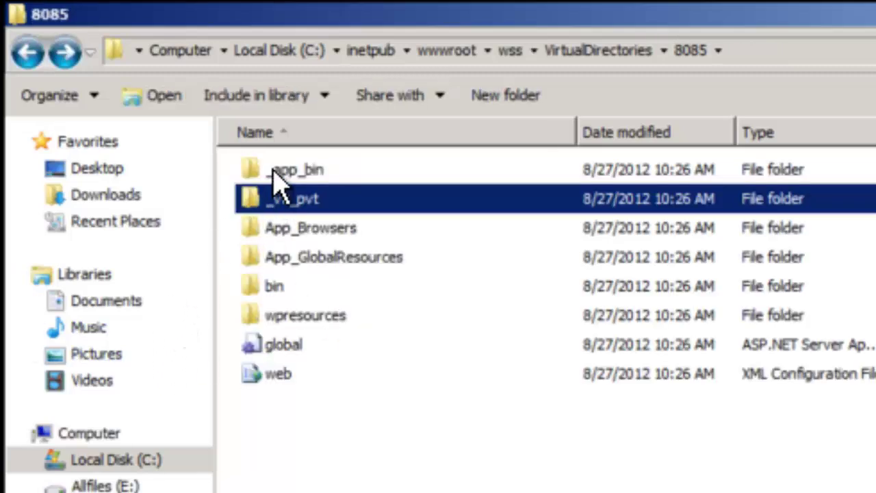
pyautogui.doubleClick(275, 171)
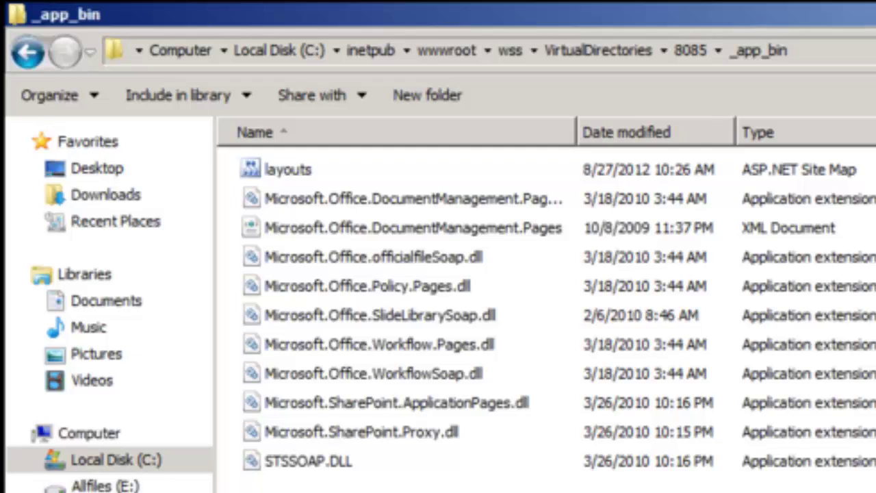
pyautogui.click(690, 52)
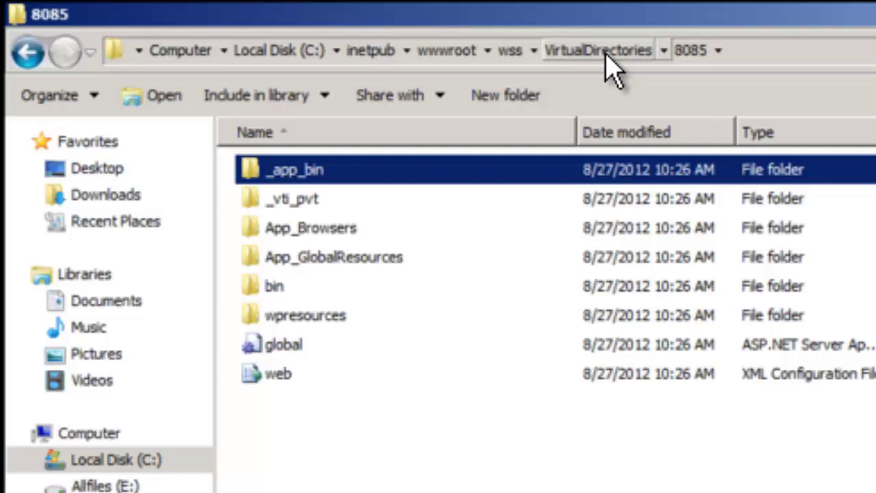
pyautogui.click(607, 51)
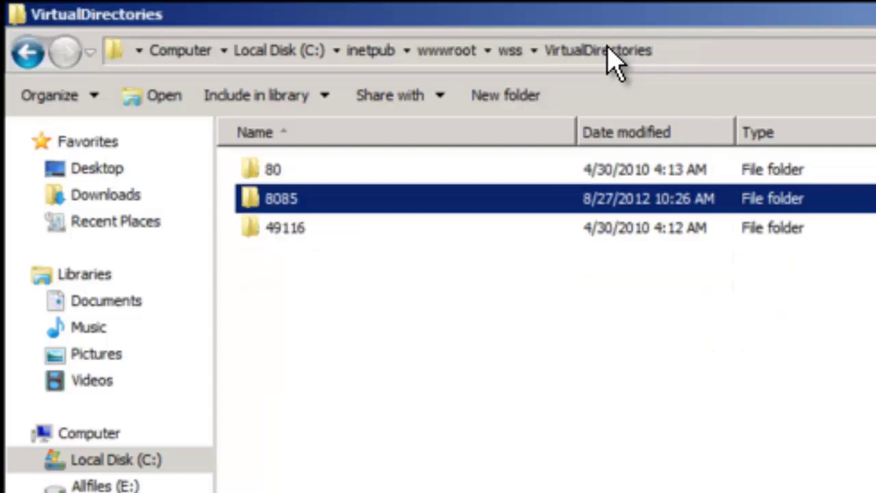
# Open the port 80 web application's folder and examine its wpresources, bin and aspnet_client subfolders
pyautogui.doubleClick(288, 171)
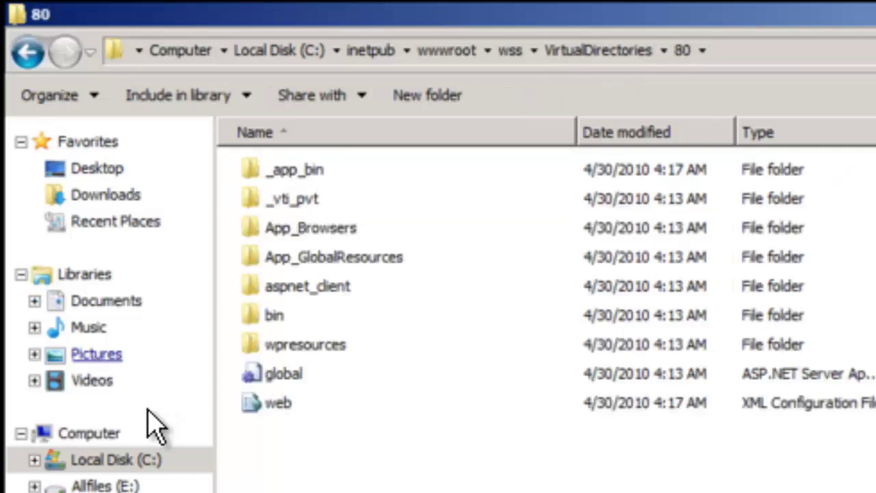
pyautogui.doubleClick(291, 345)
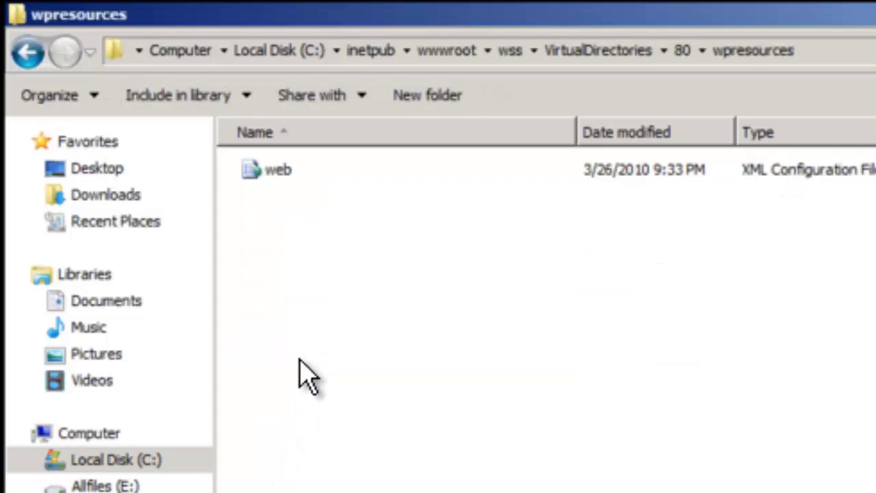
pyautogui.press('BackSpace')
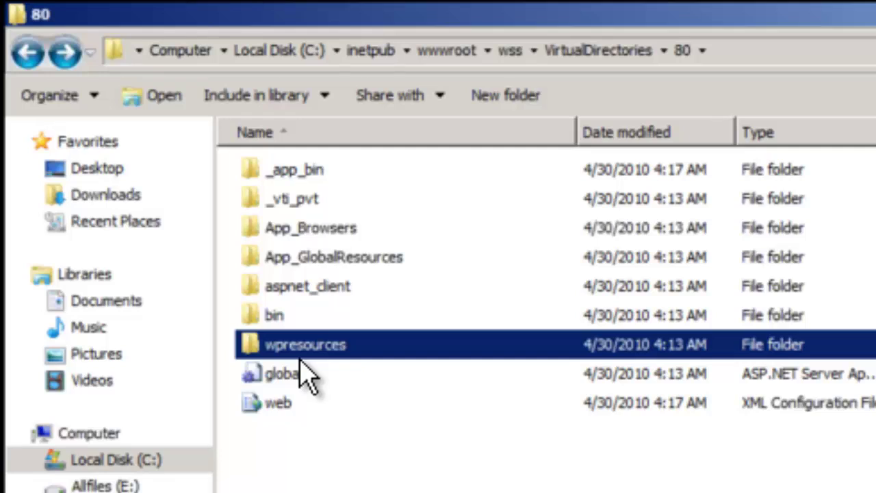
pyautogui.press('Up')
pyautogui.press('Return')
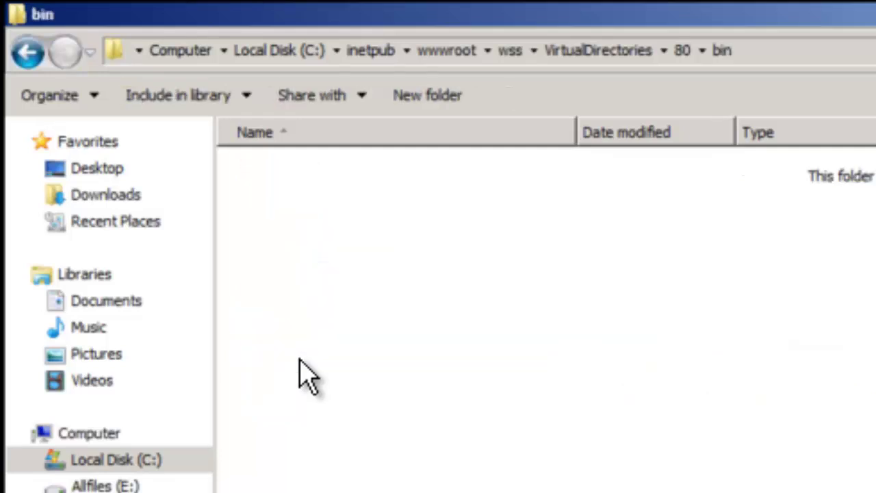
pyautogui.press('BackSpace')
pyautogui.press('Up')
pyautogui.press('Return')
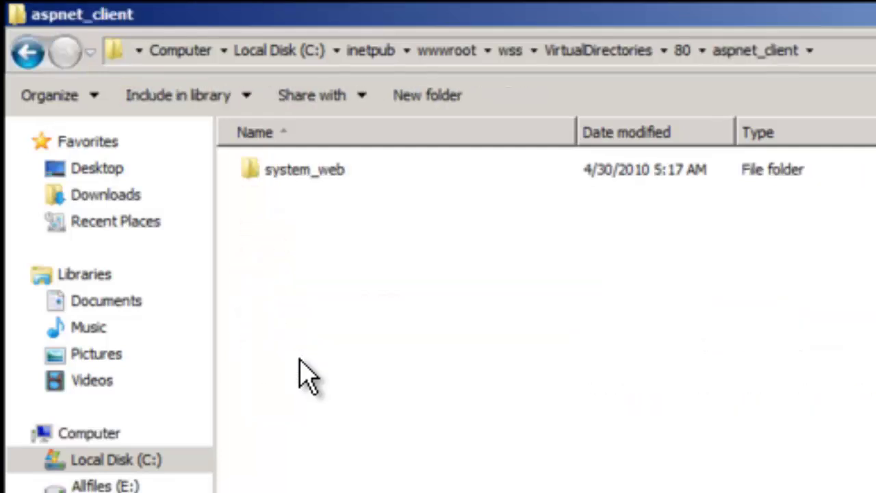
pyautogui.press('Down')
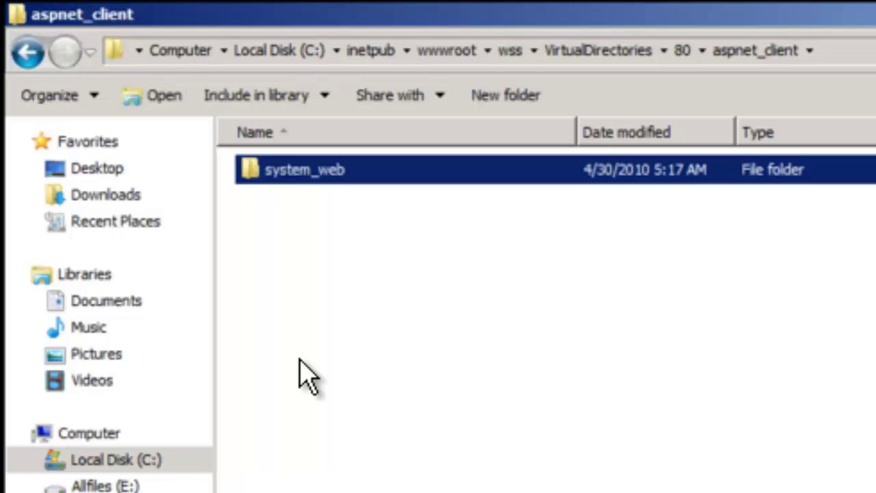
# Examine the App_GlobalResources and App_Browsers subfolders of the 80 folder, returning to 80 after each
pyautogui.press('BackSpace')
pyautogui.press('Up')
pyautogui.press('Return')
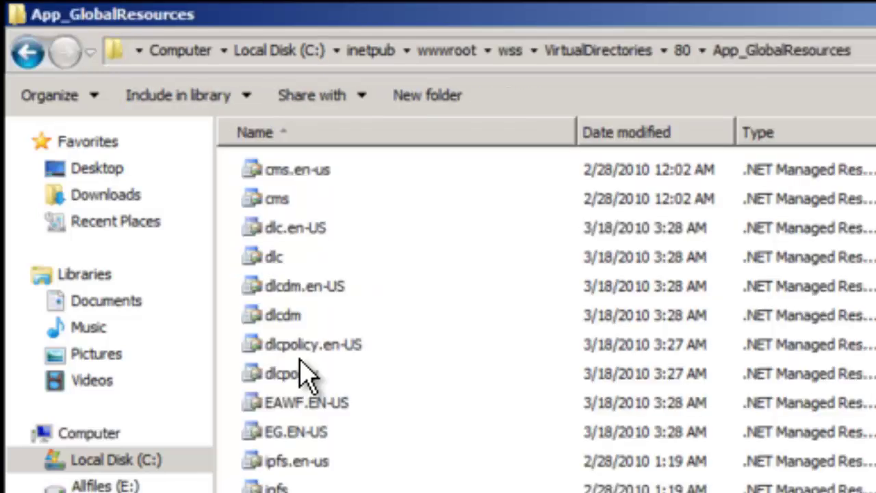
pyautogui.press('BackSpace')
pyautogui.press('Up')
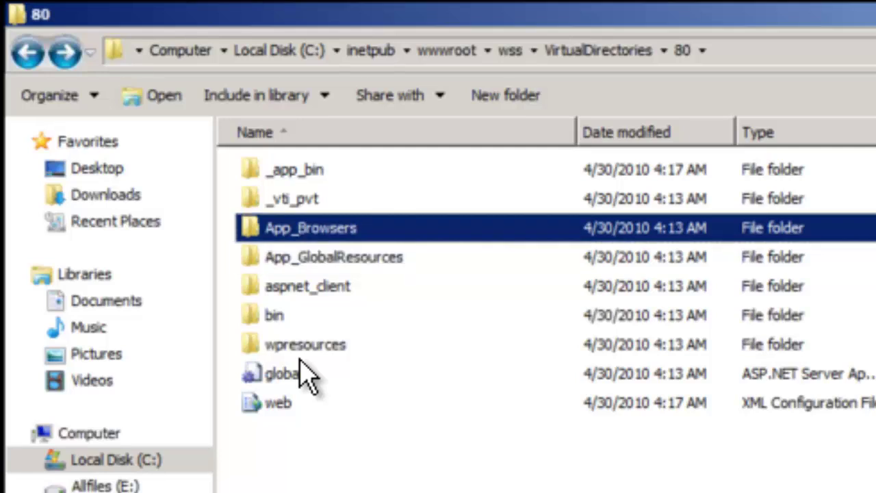
pyautogui.press('Return')
pyautogui.press('BackSpace')
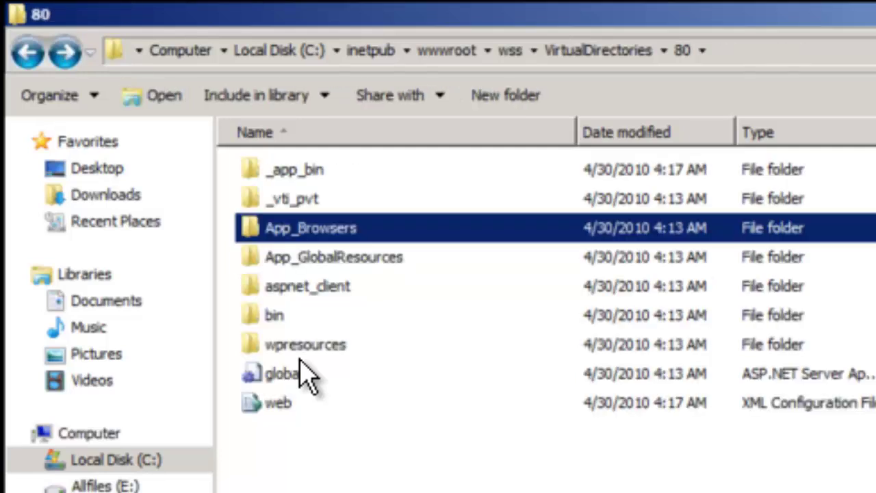
# Examine the _vti_pvt and _app_bin subfolders of the 80 folder, and return to VirtualDirectories
pyautogui.press('Up')
pyautogui.press('Return')
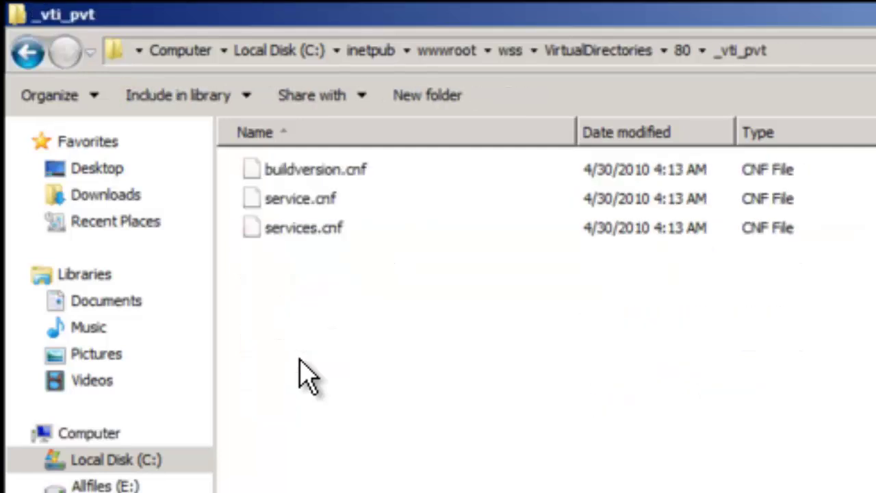
pyautogui.press('BackSpace')
pyautogui.press('Up')
pyautogui.press('Return')
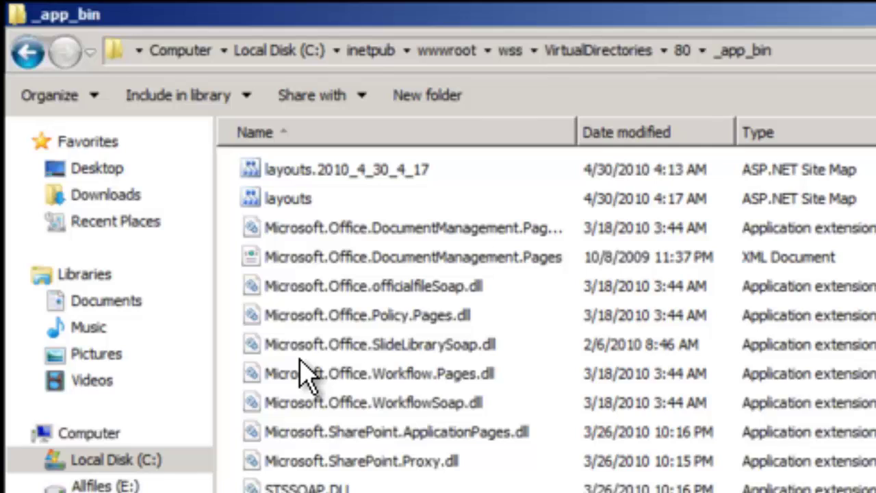
pyautogui.press('BackSpace')
pyautogui.press('BackSpace')
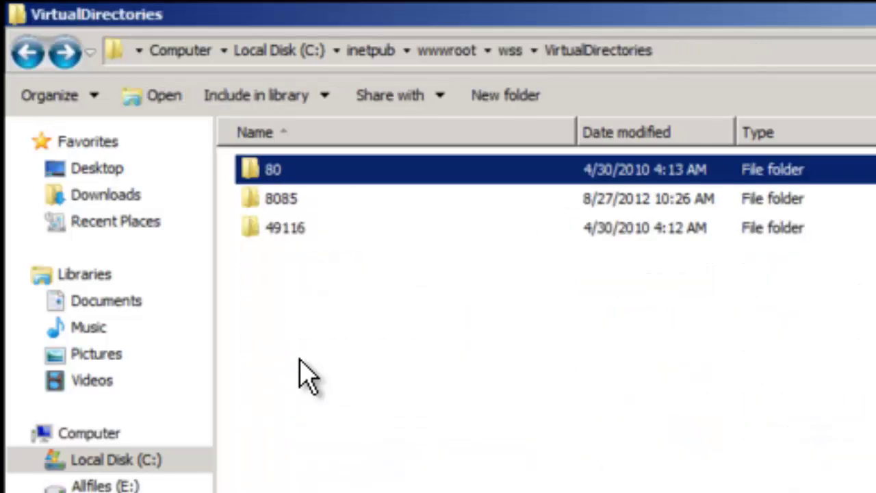
# Examine the contents of the 49116 folder, return to VirtualDirectories and open the 8085 folder
pyautogui.press('Down')
pyautogui.press('Down')
pyautogui.press('Return')
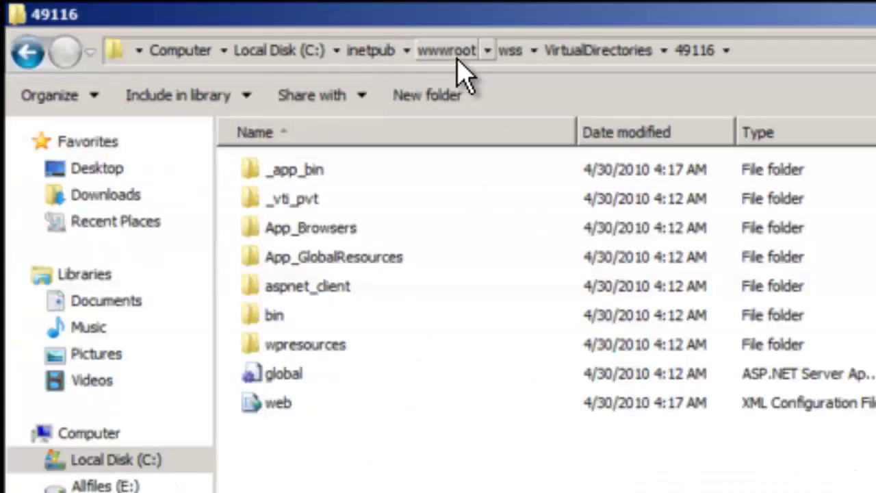
pyautogui.click(587, 50)
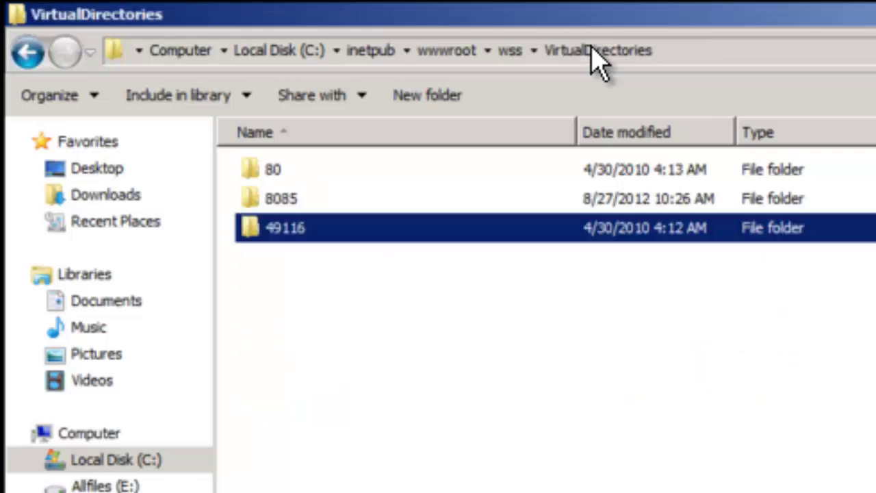
pyautogui.doubleClick(270, 200)
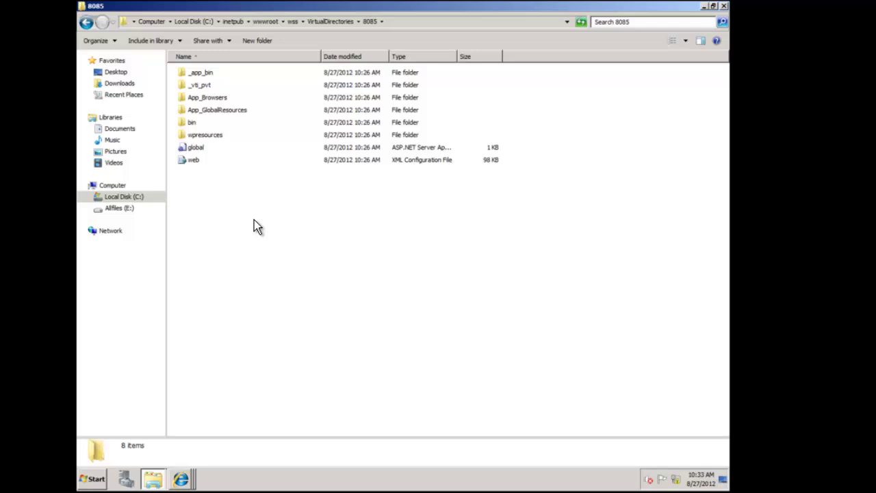
# Launch SQL Server Management Studio from Microsoft SQL Server 2008 and connect to the SHAREPOINT\SharePoint server
pyautogui.hotkey('alt', 'Tab')
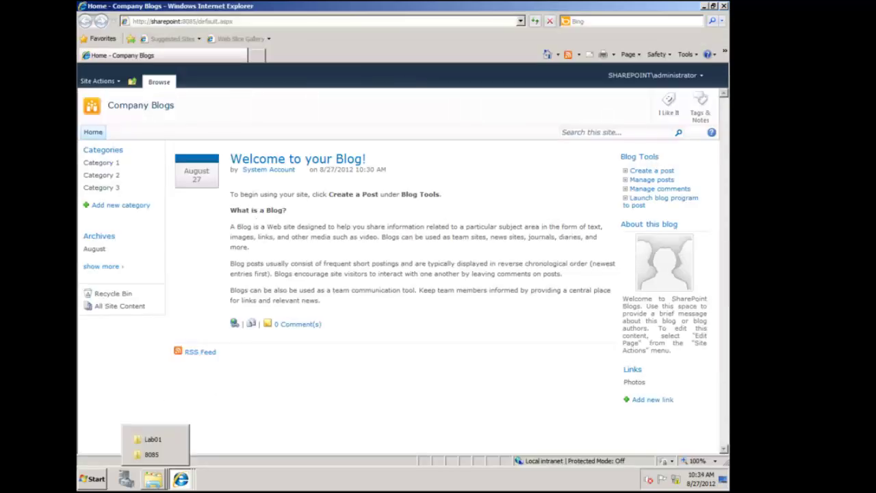
pyautogui.click(92, 478)
pyautogui.click(112, 438)
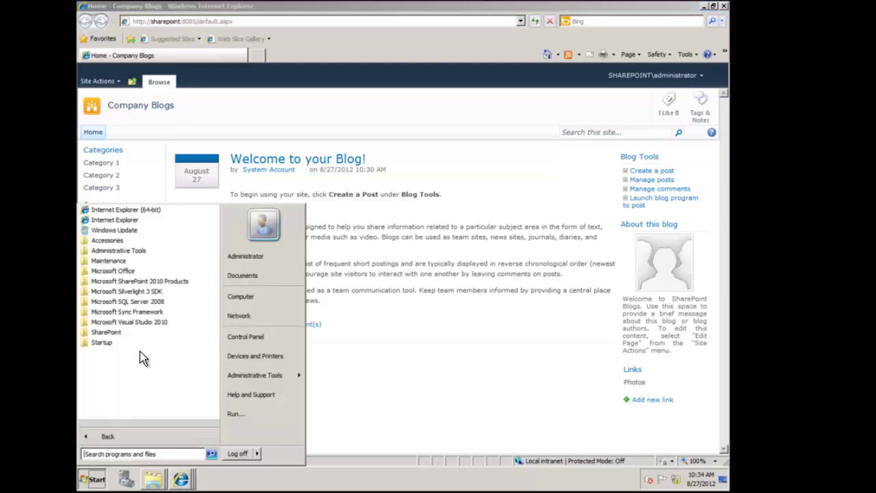
pyautogui.click(131, 302)
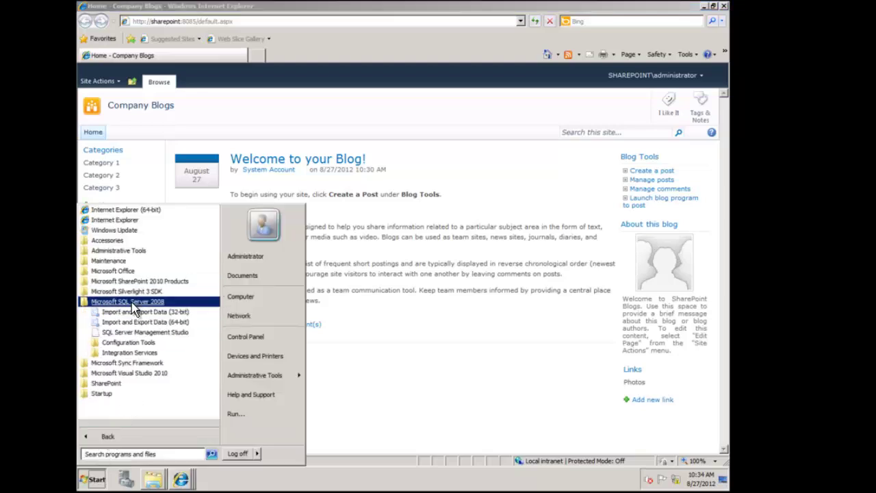
pyautogui.click(163, 331)
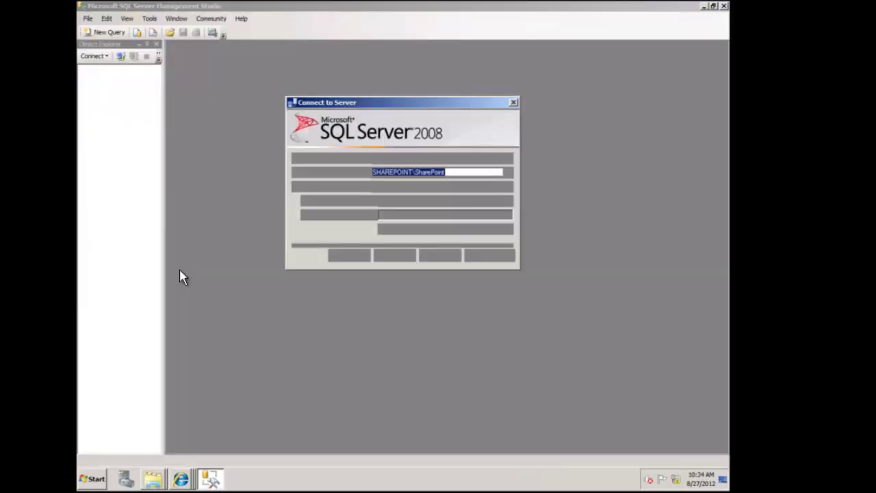
pyautogui.click(345, 254)
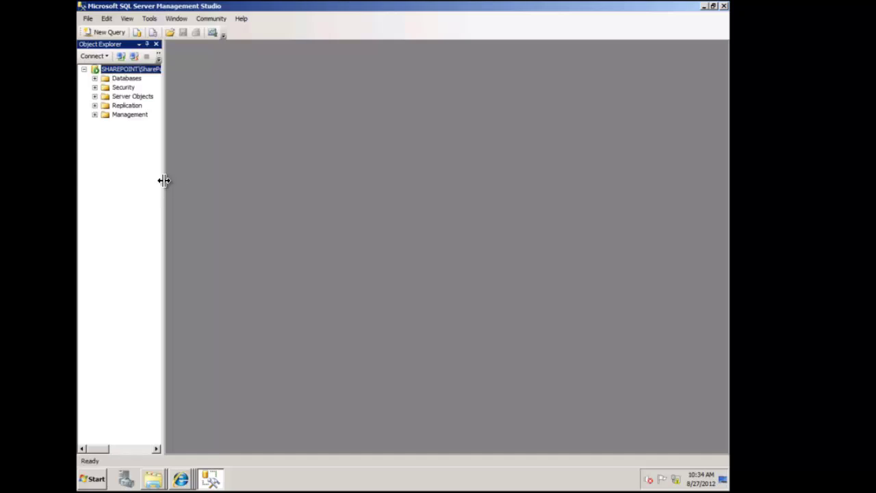
# Widen the Object Explorer and expand the server's databases down to the tables of WSS_Content_Company_Blogs
pyautogui.moveTo(164, 180); pyautogui.dragTo(252, 182)
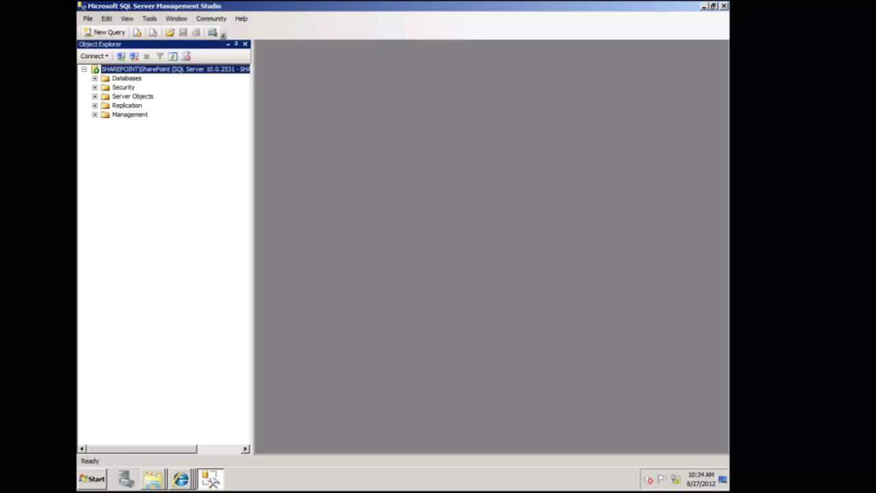
pyautogui.click(95, 78)
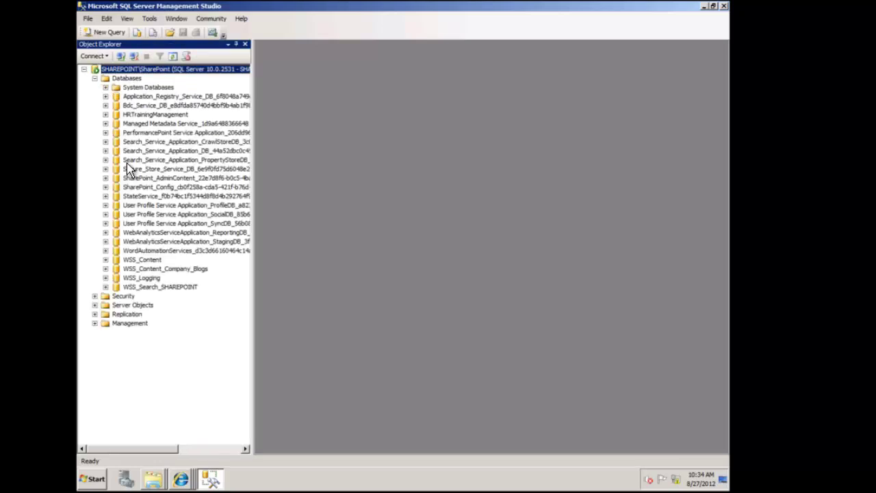
pyautogui.click(130, 271)
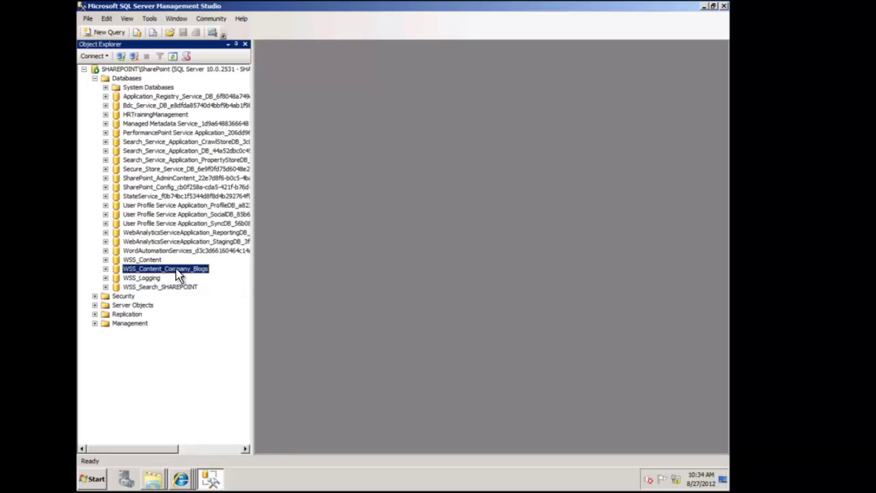
pyautogui.click(105, 269)
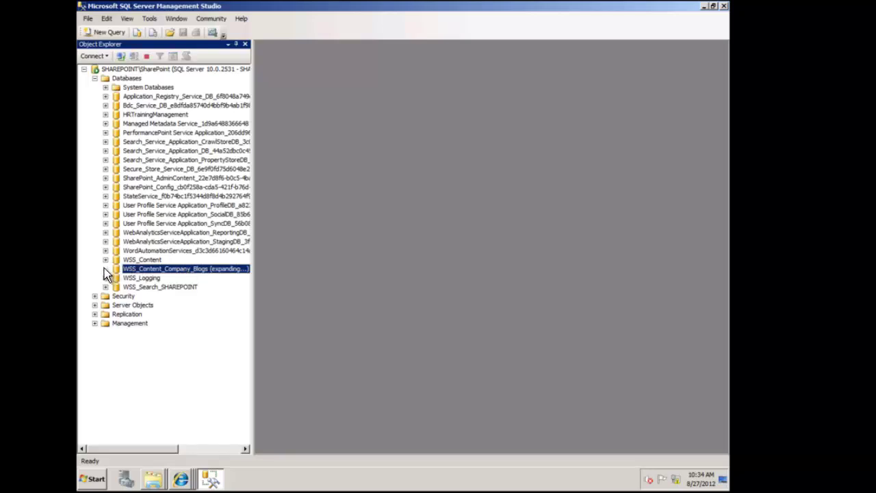
pyautogui.click(117, 287)
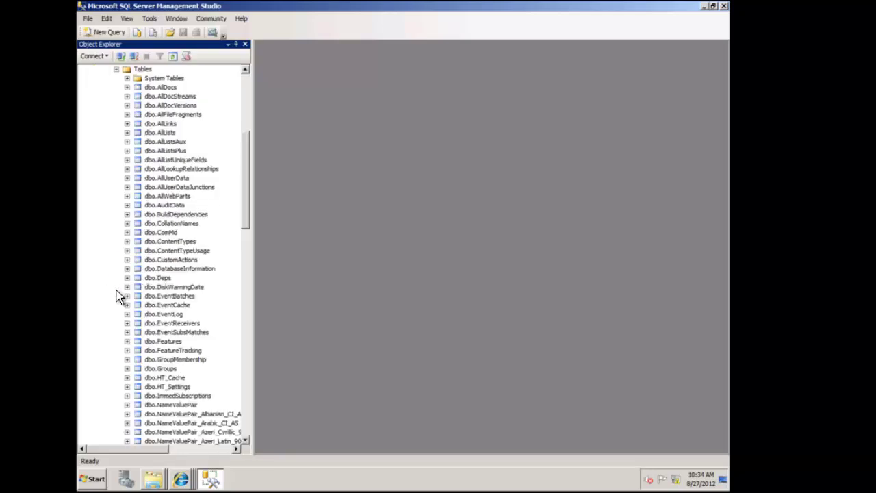